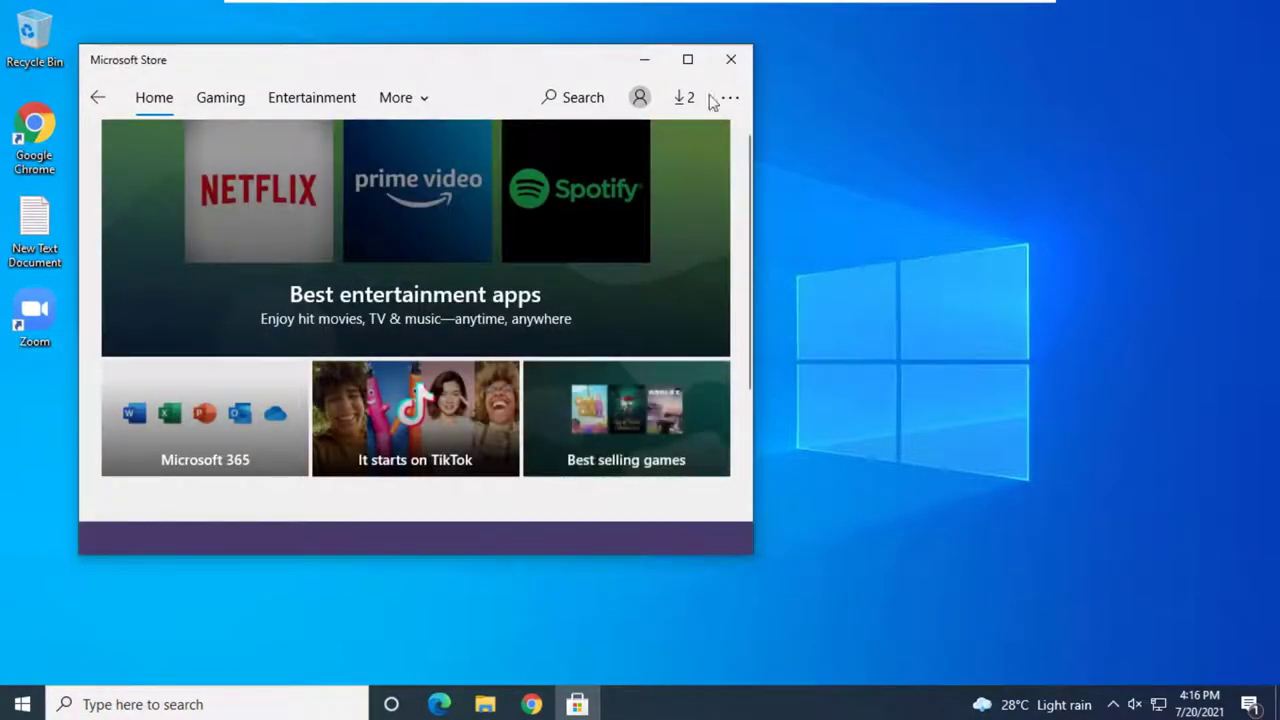
Close the Microsoft Store window and open the Windows Settings app.
click(724, 62)
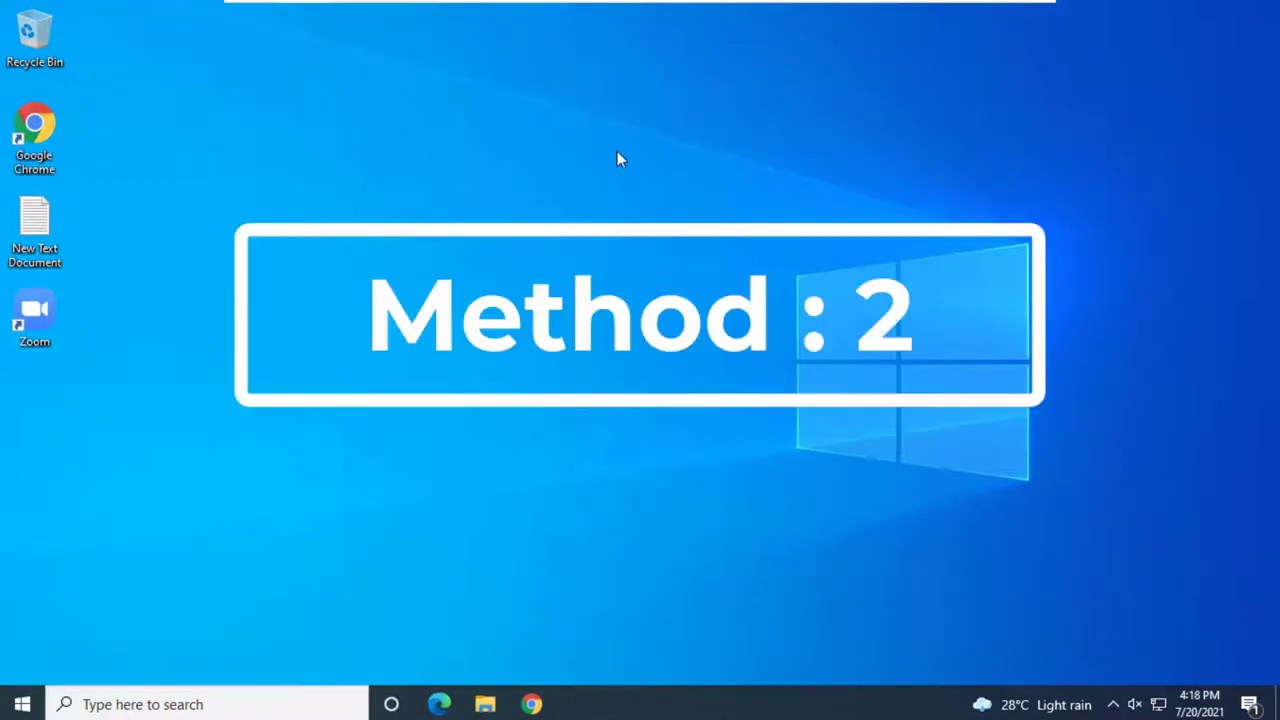
click(304, 692)
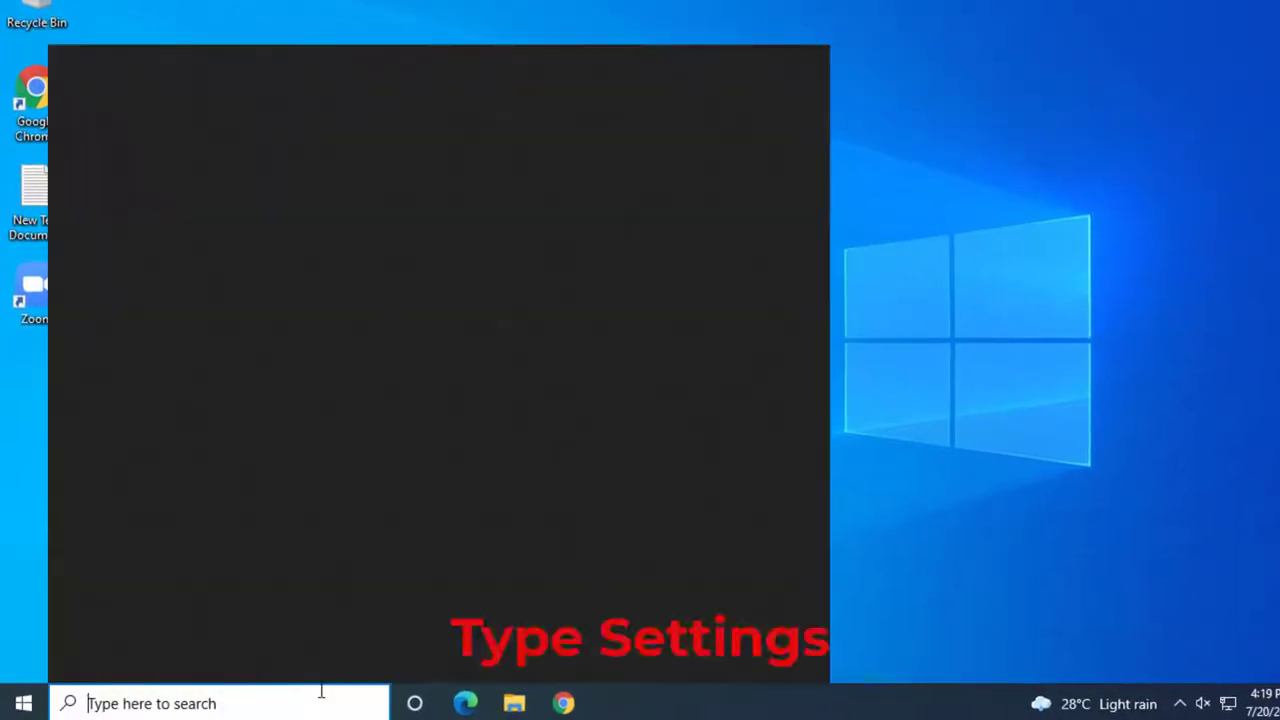
text(setting)
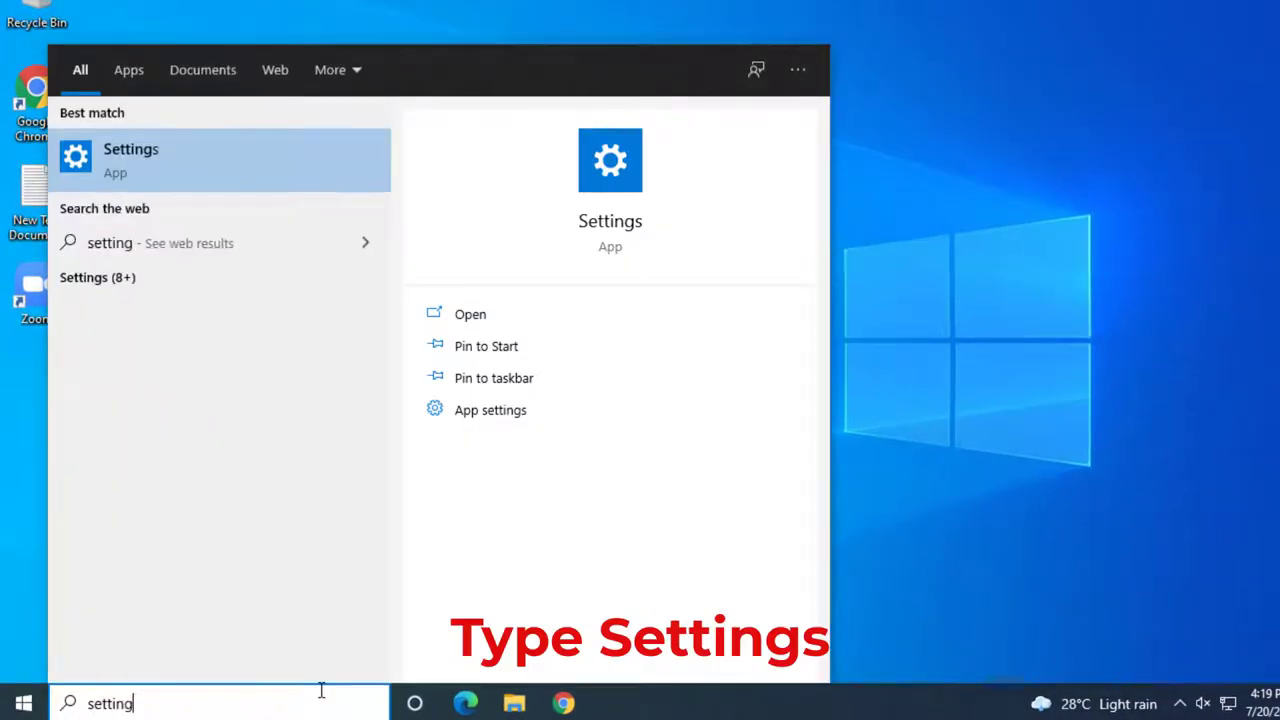
text(s)
key(Return)
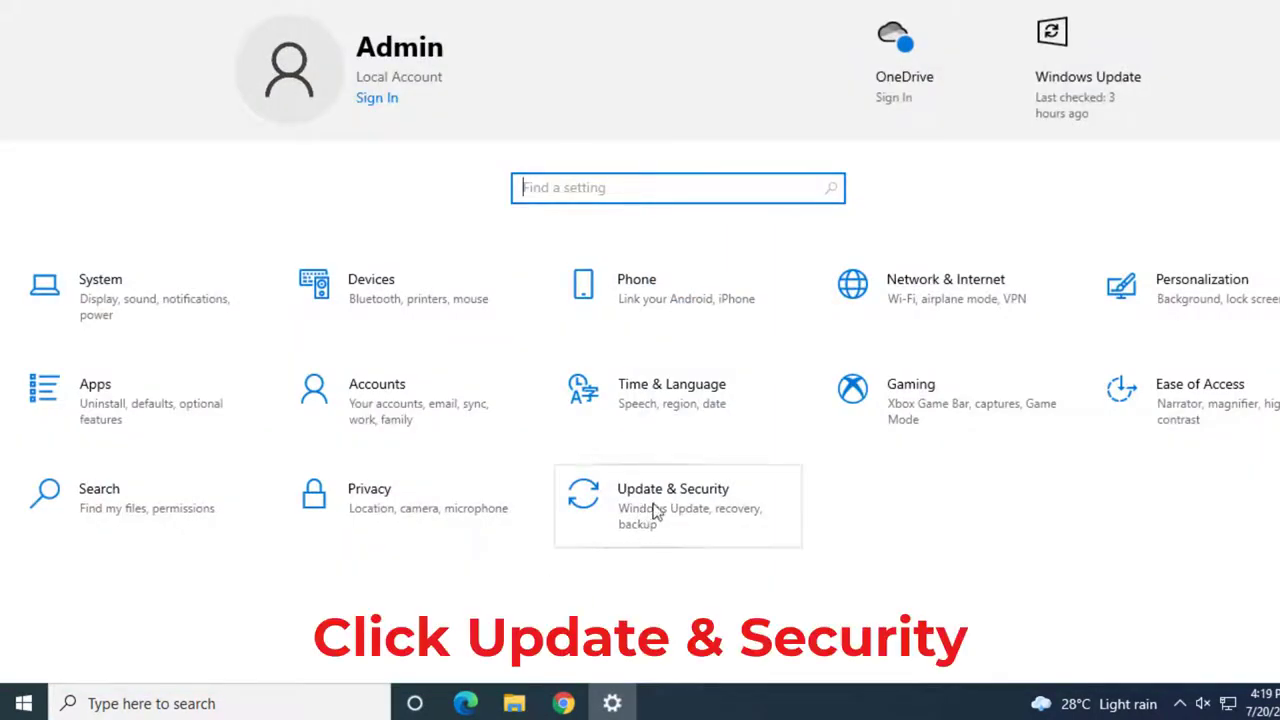
Open the list of additional troubleshooters in the Troubleshoot section of Update & Security.
click(660, 510)
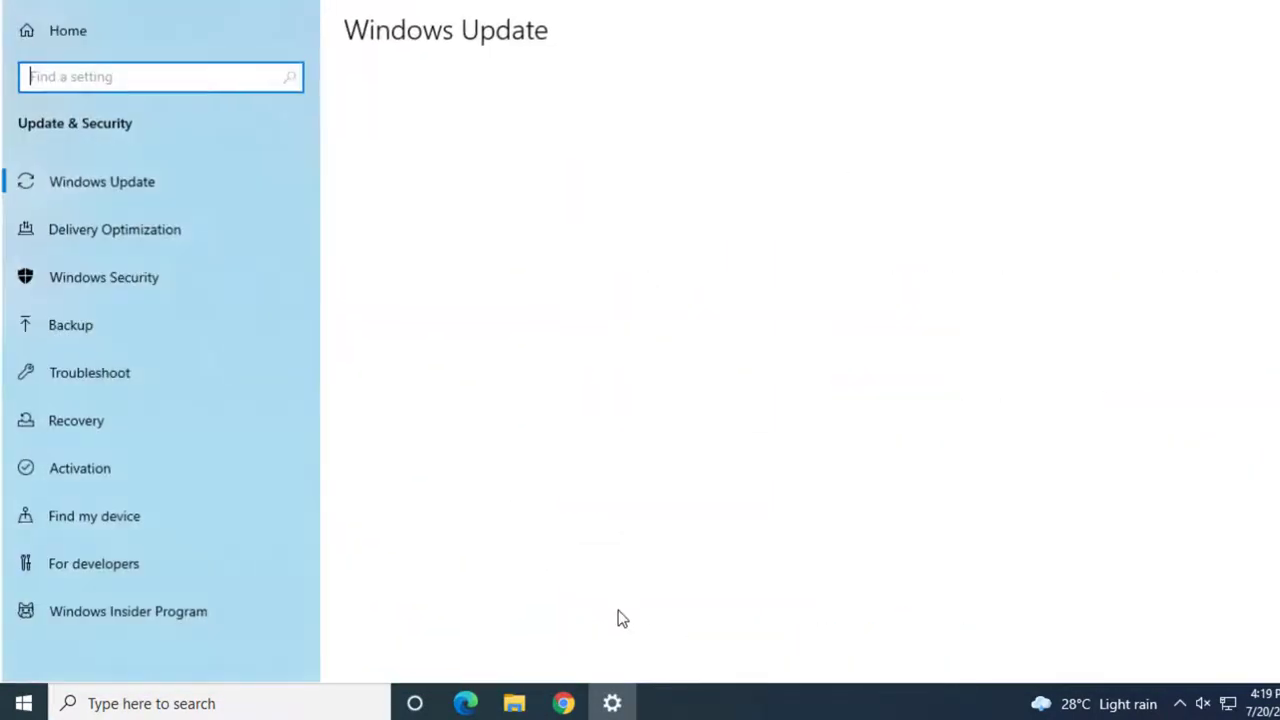
click(128, 373)
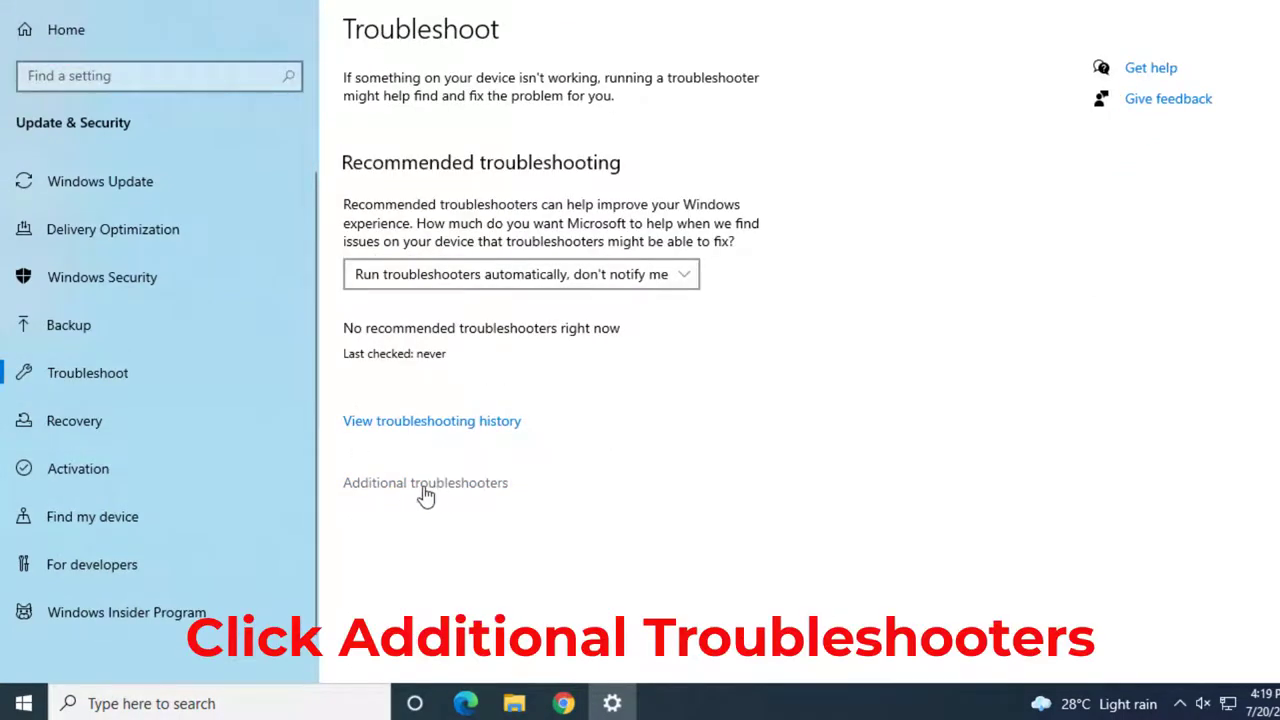
click(425, 484)
Run the Windows Store Apps troubleshooter to completion and close both it and the Settings window.
scroll(532, 340, down, 3)
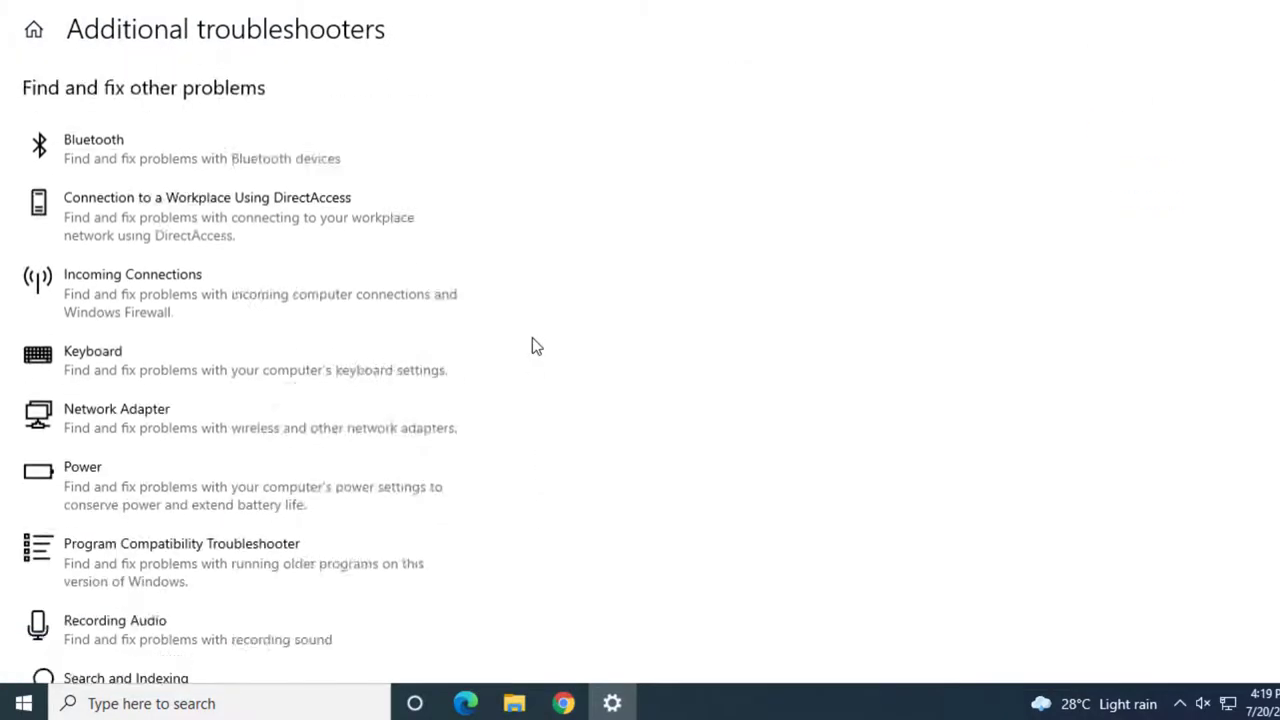
scroll(532, 340, down, 5)
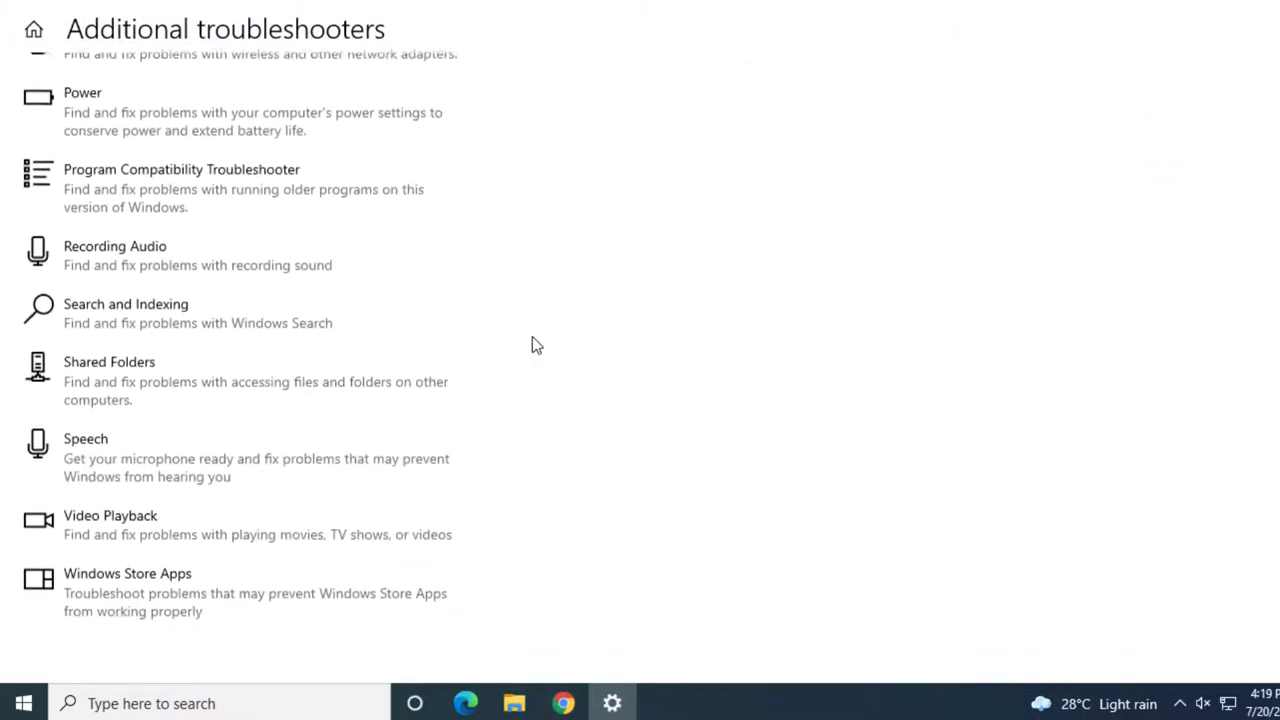
click(240, 595)
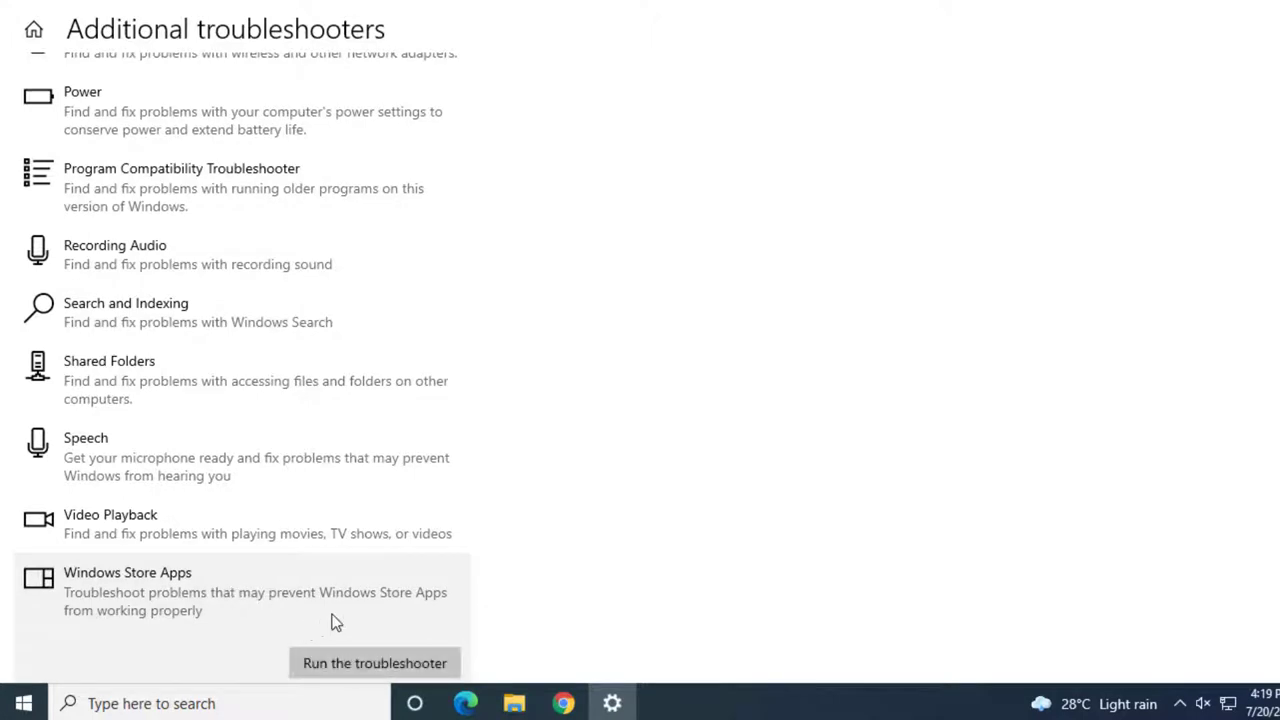
click(352, 610)
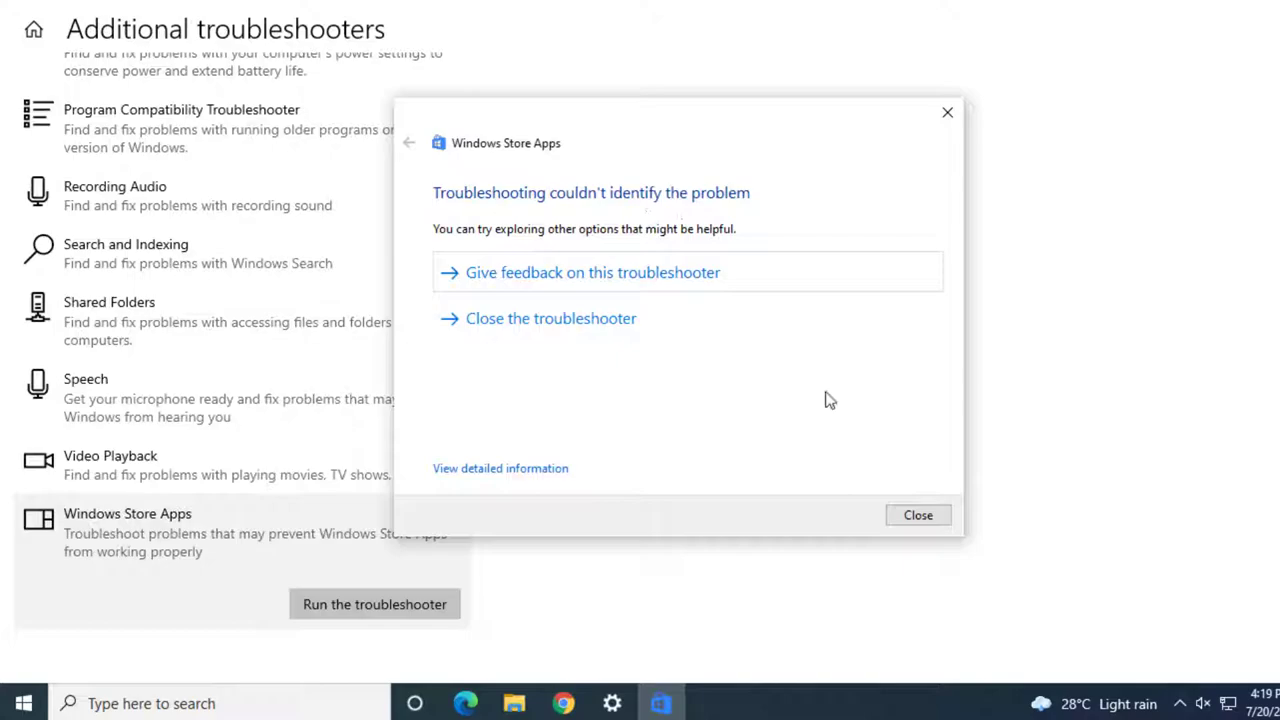
click(918, 515)
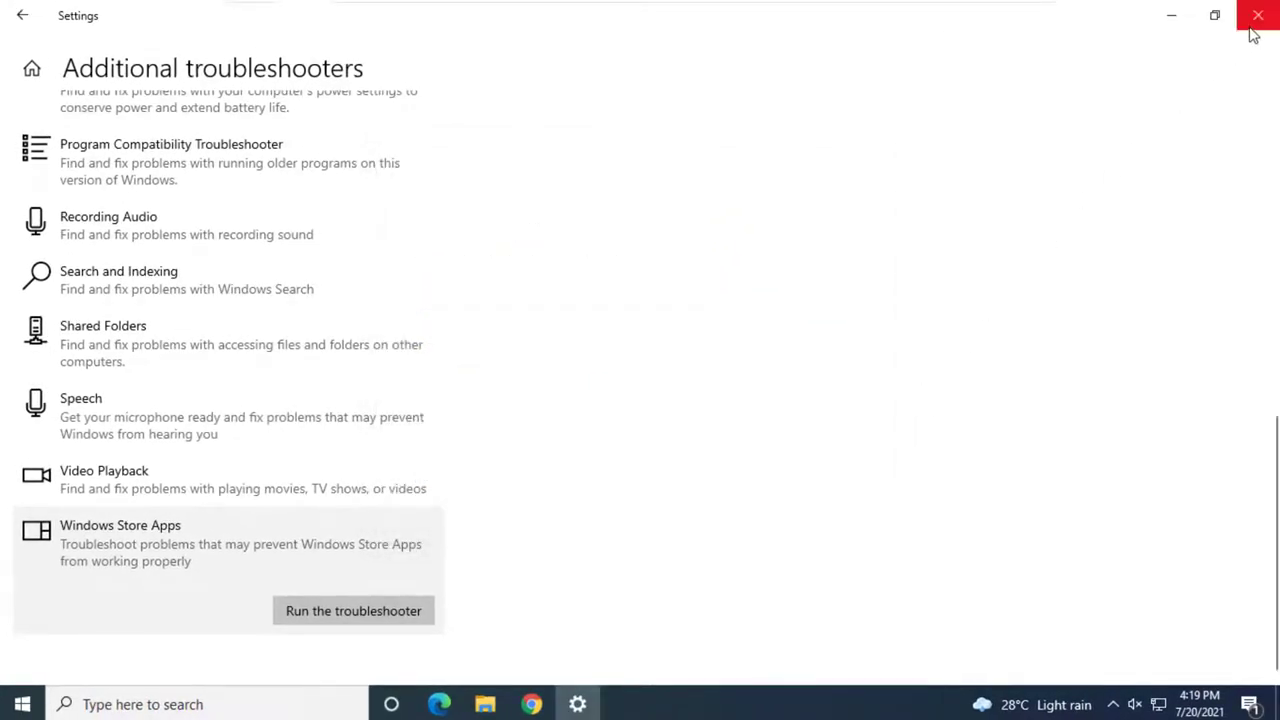
click(1257, 16)
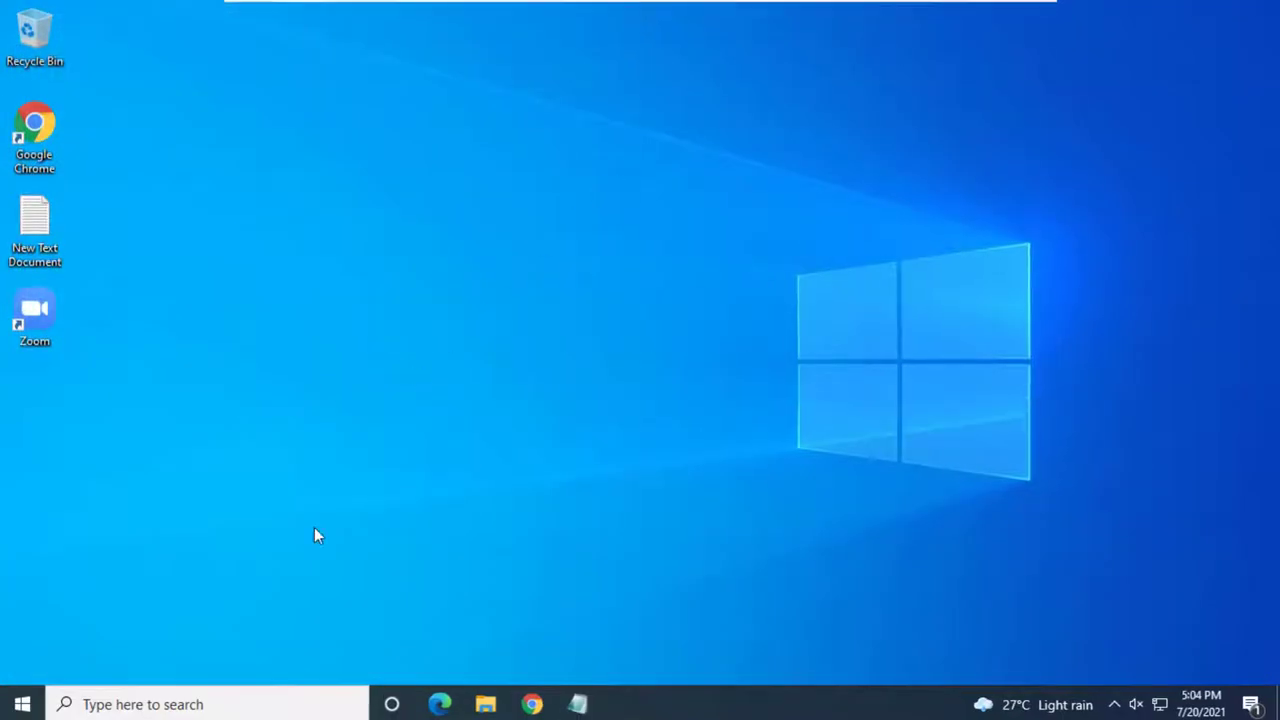
Find Windows PowerShell through Windows search and run it as administrator, allowing it to make changes.
click(241, 704)
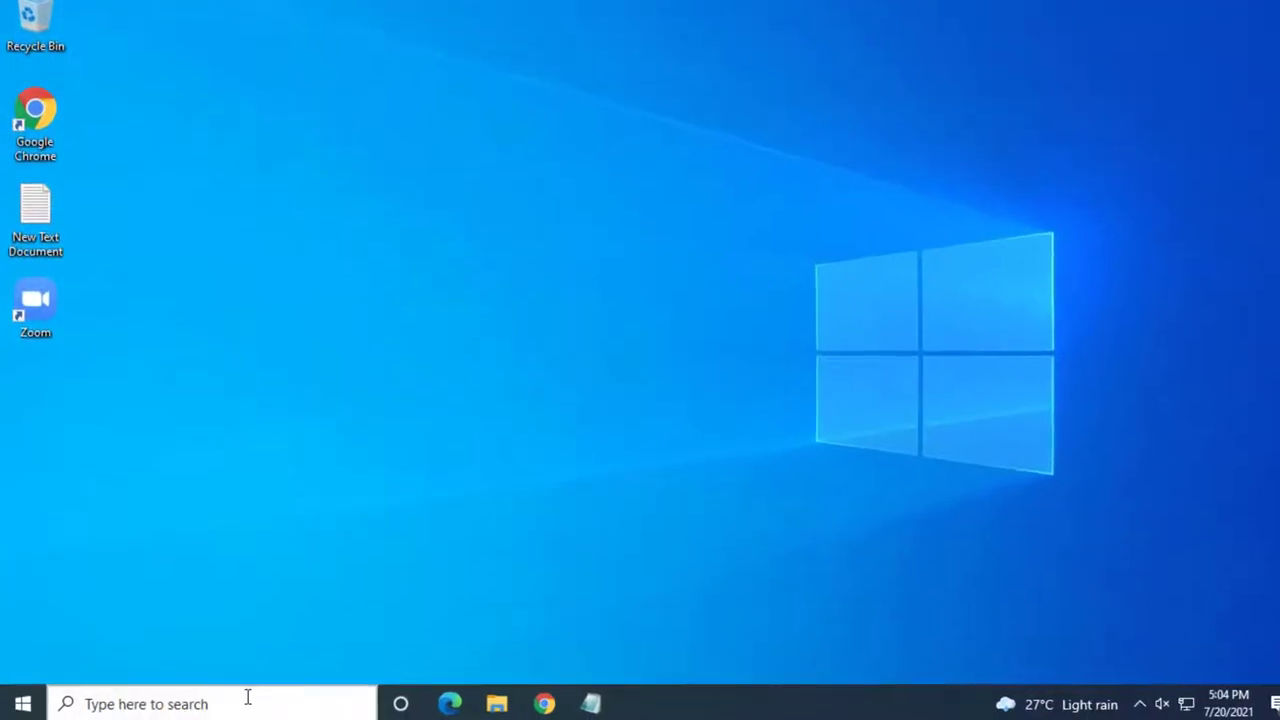
text(power)
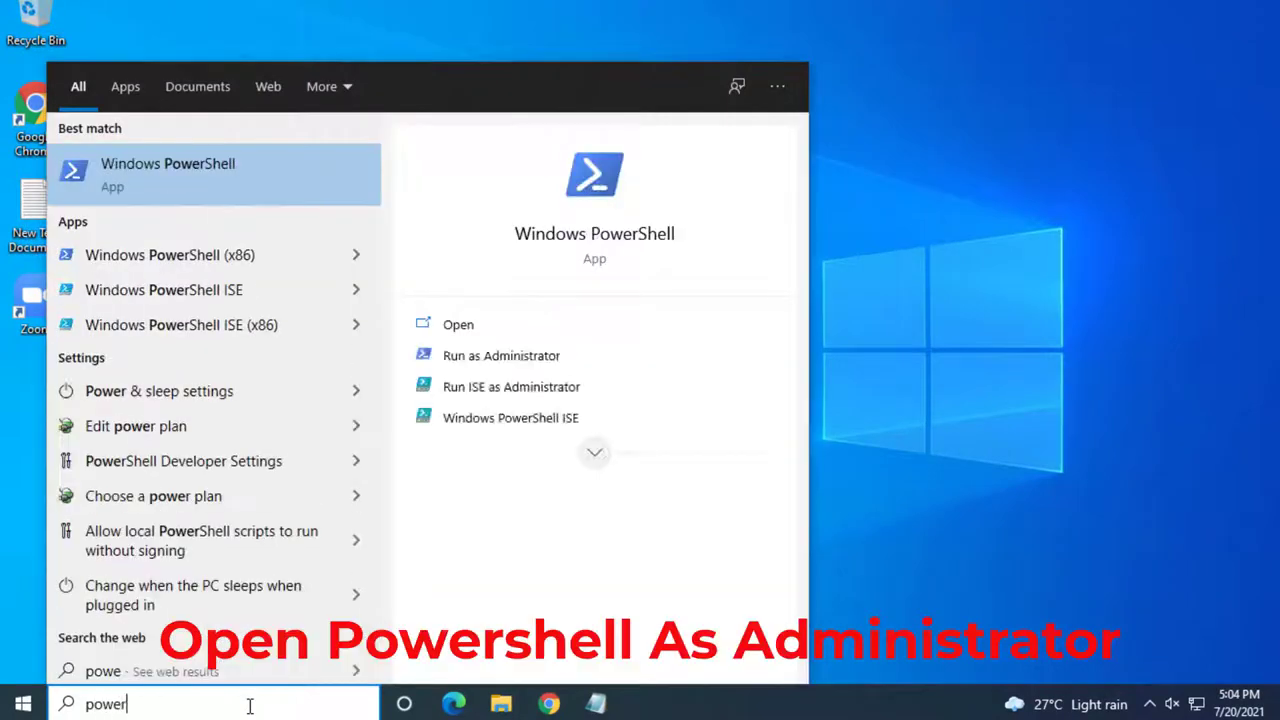
text(shell)
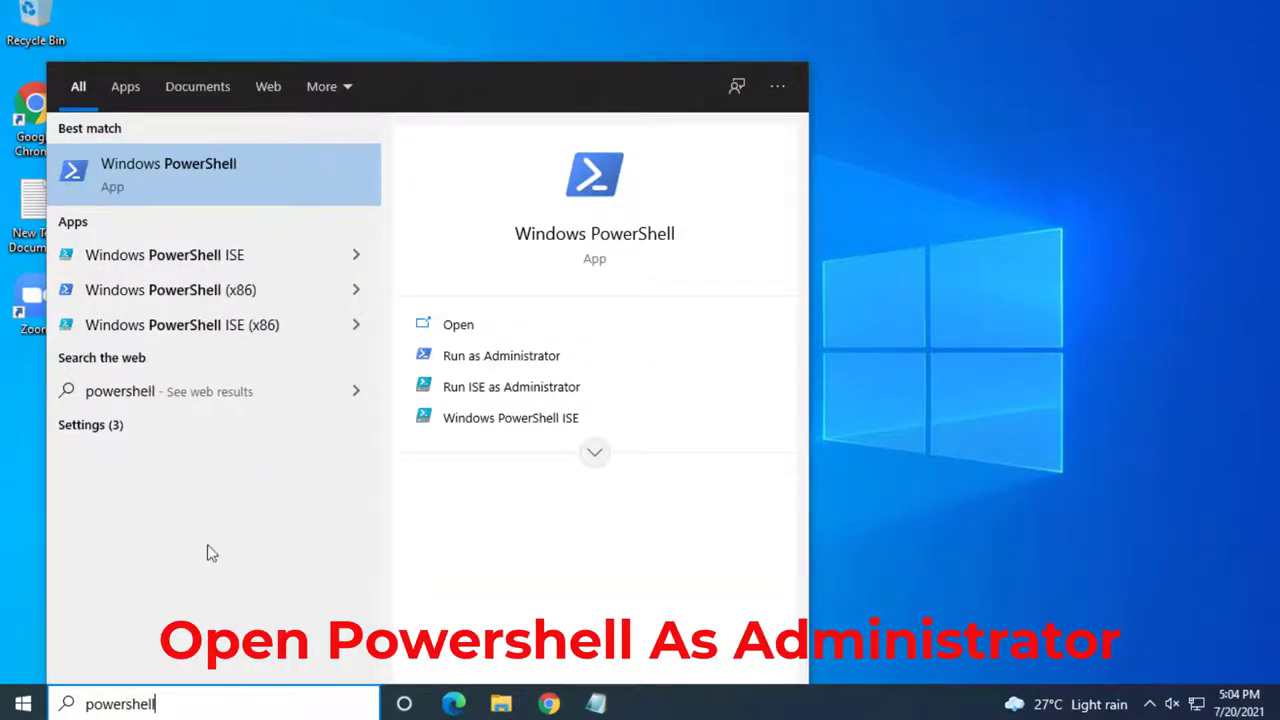
right_click(205, 189)
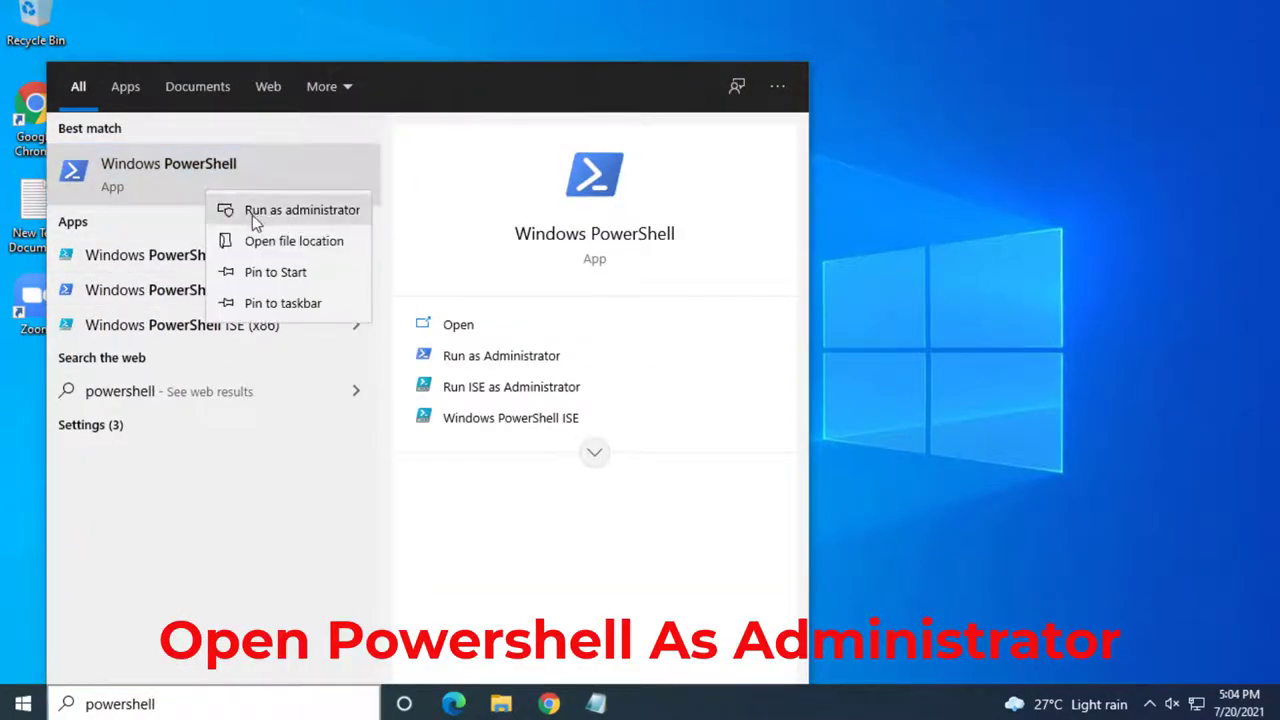
click(290, 213)
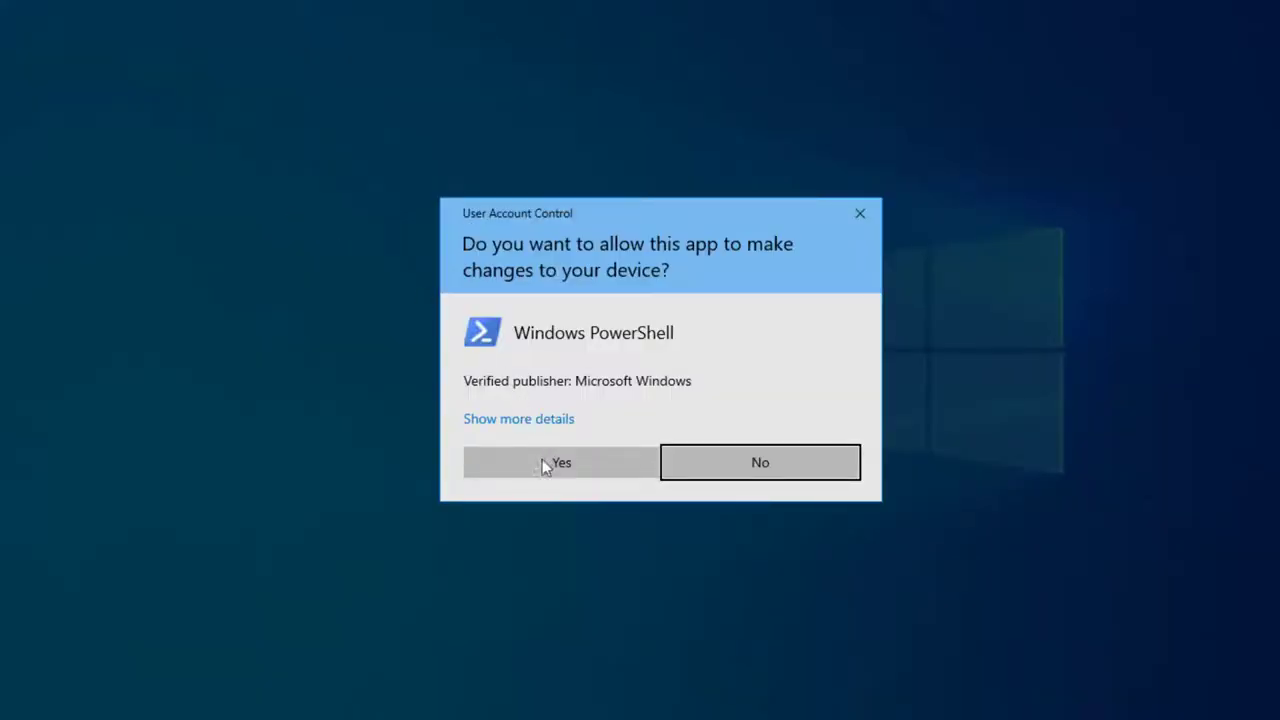
click(545, 463)
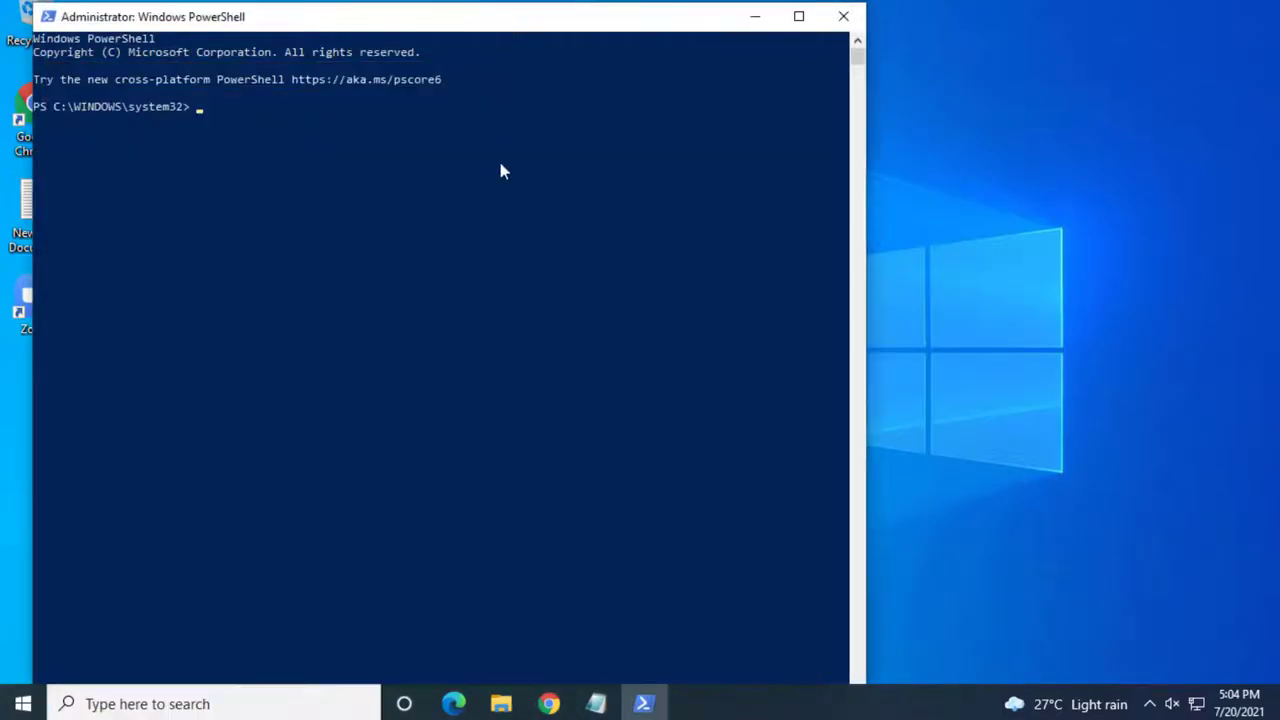
Copy the command Get-AppXPackage -AllUsers | Foreach {Add-AppxPackage -DisableDevelopmentMode -Register "$($_.InstallLocation)\AppXManifest.xml"} from the open Notepad document and minimize Notepad.
click(596, 703)
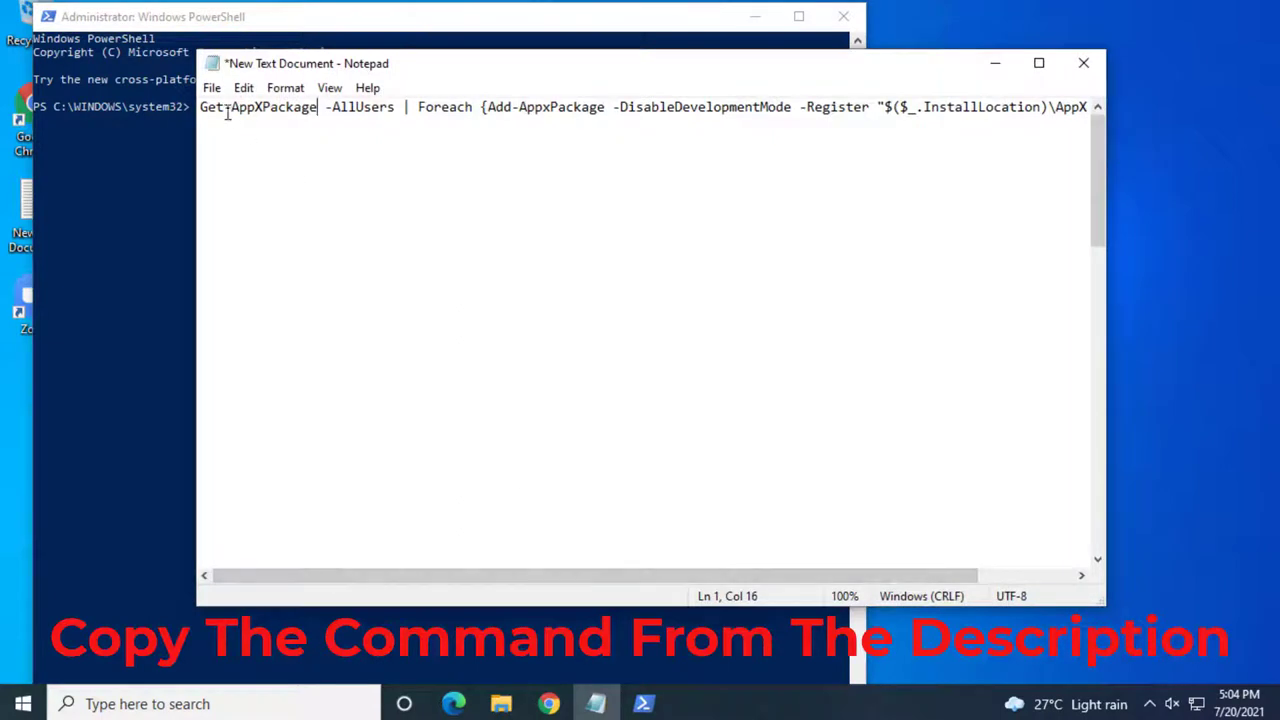
drag(200, 110, 1098, 112)
right_click(1096, 107)
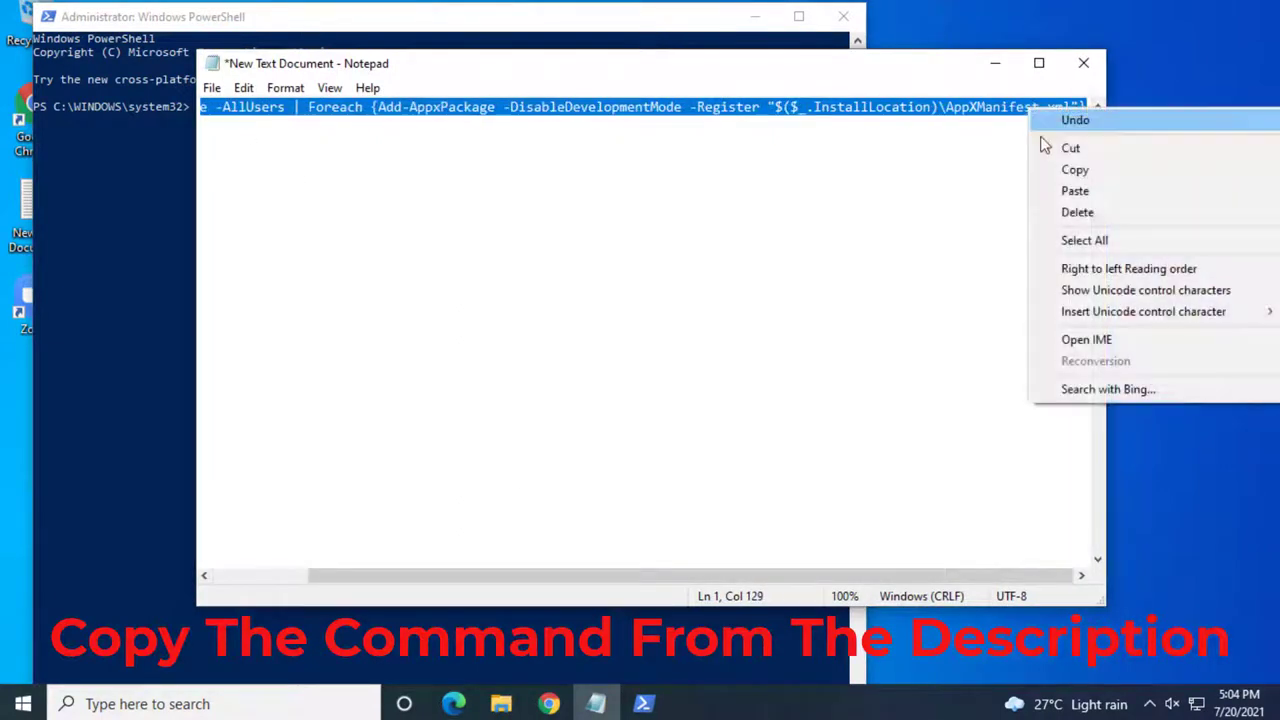
click(1088, 169)
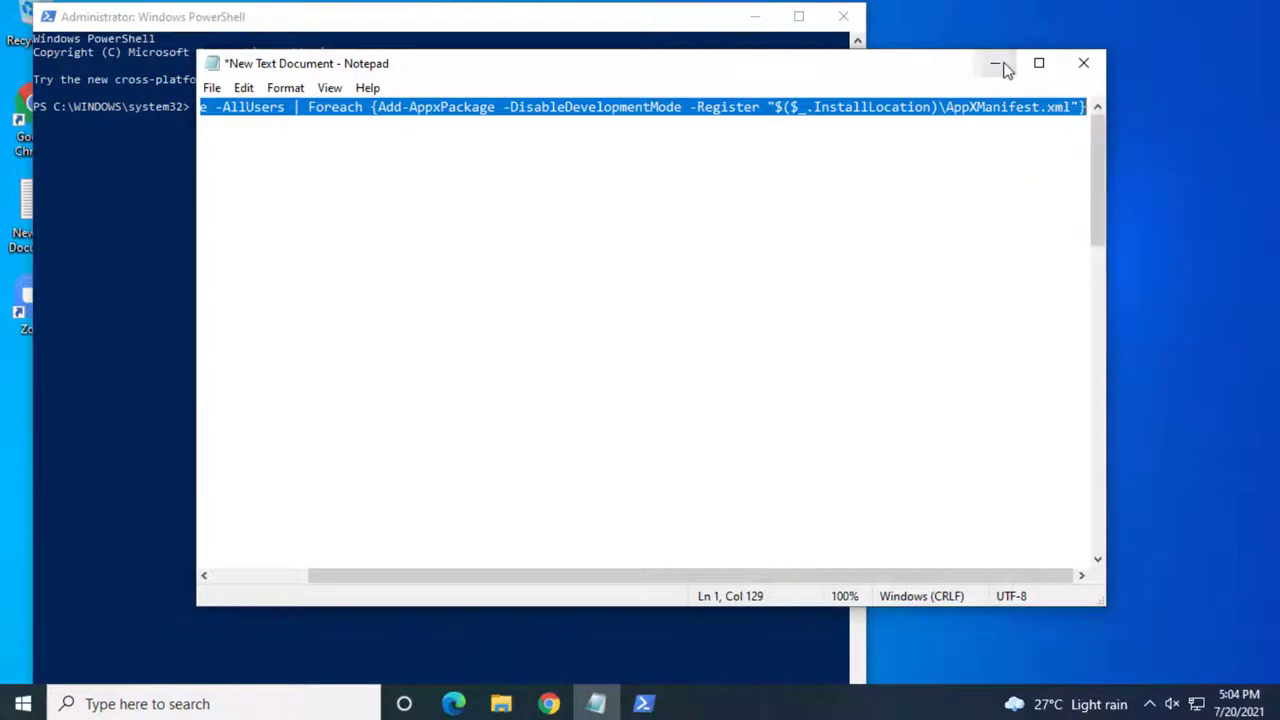
click(995, 63)
Paste the copied Get-AppXPackage command into the administrator PowerShell window and run it.
right_click(336, 20)
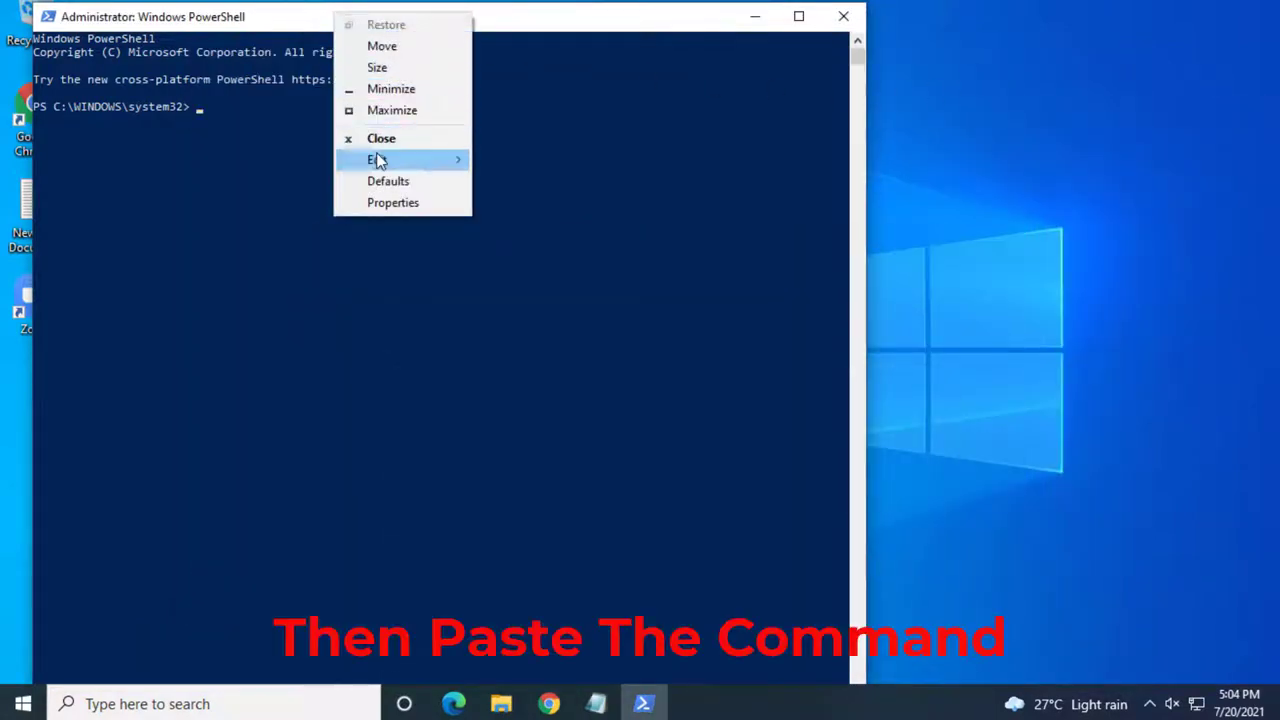
mouse_move(380, 162)
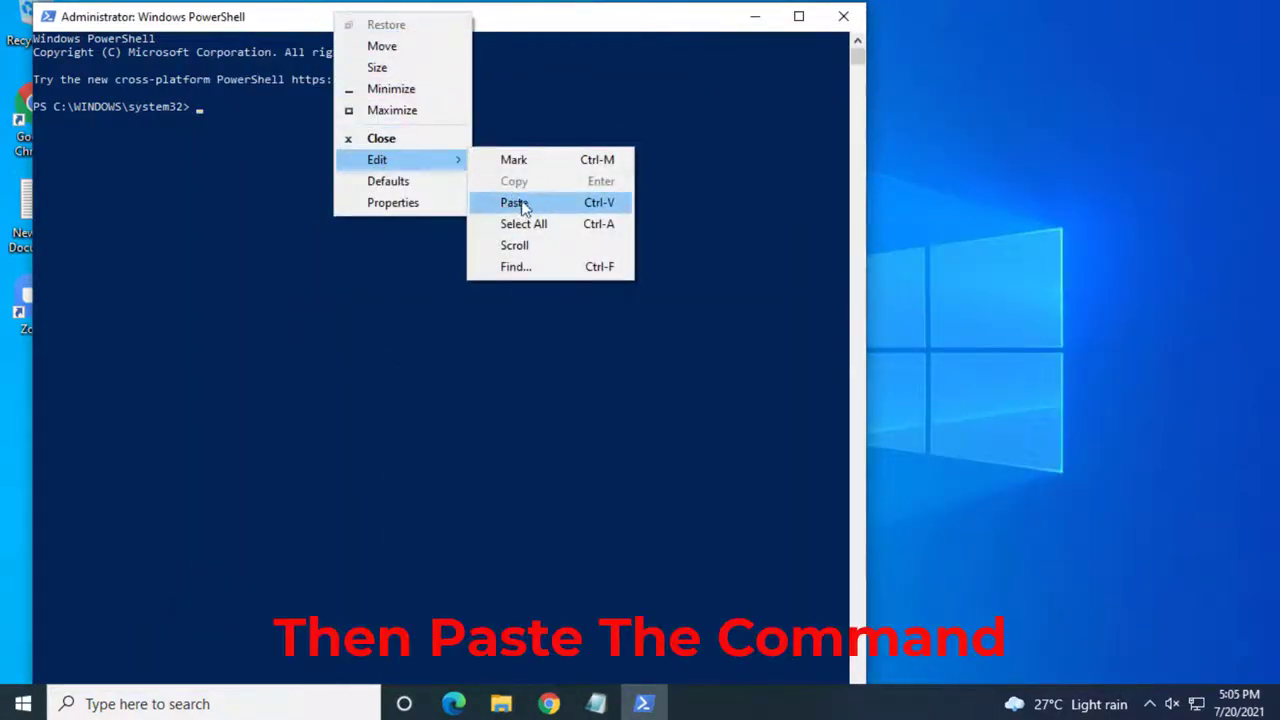
click(513, 202)
key(Return)
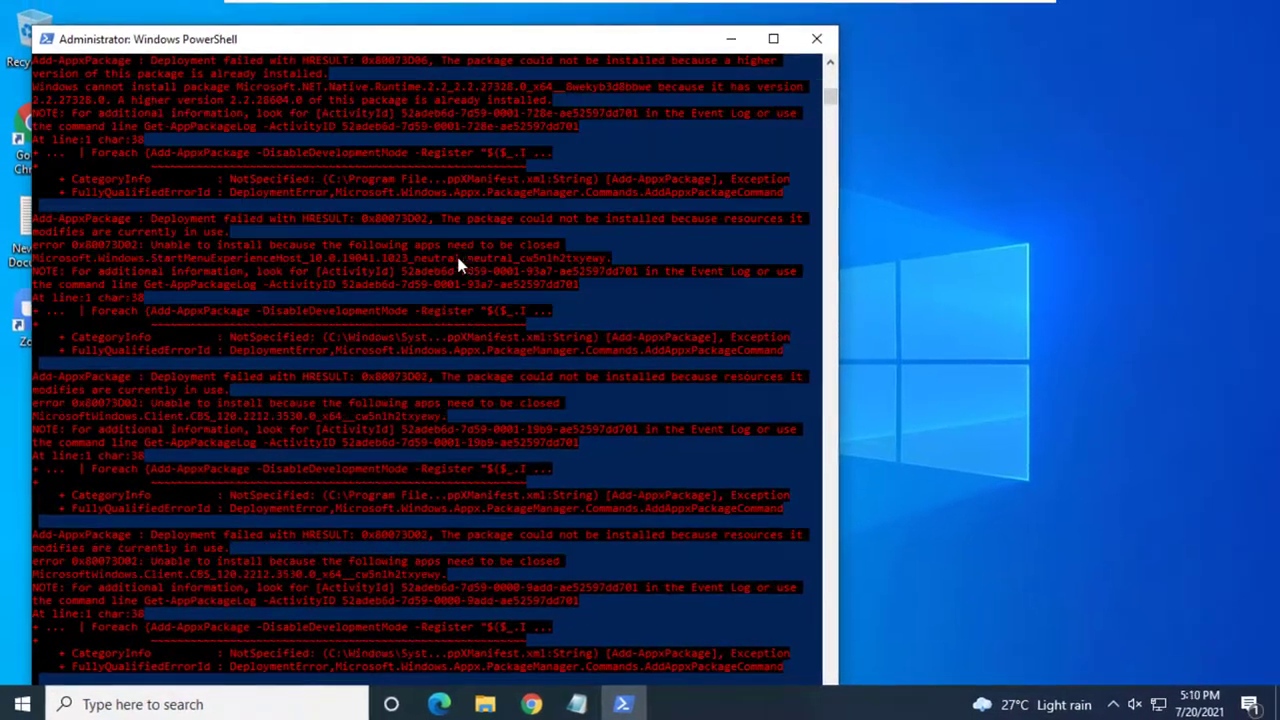
End the PowerShell session with the exit command once the package registration has finished.
scroll(462, 257, down, 2)
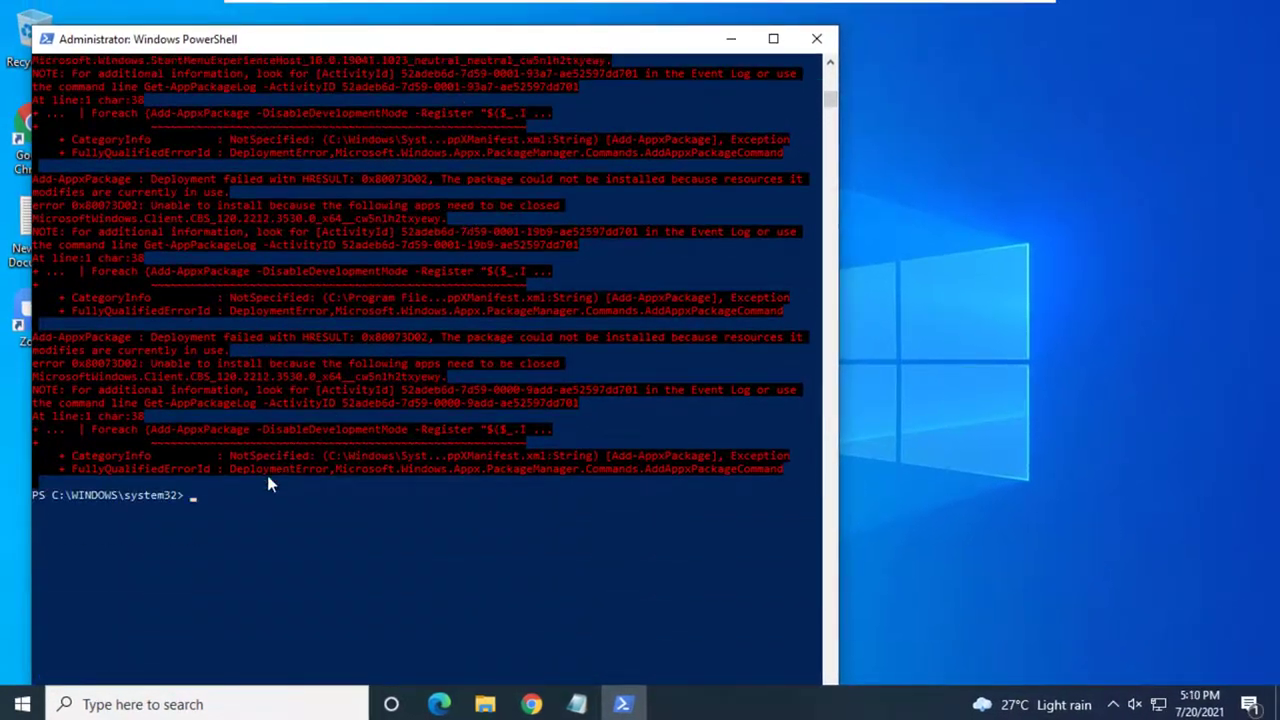
text(exit)
key(Return)
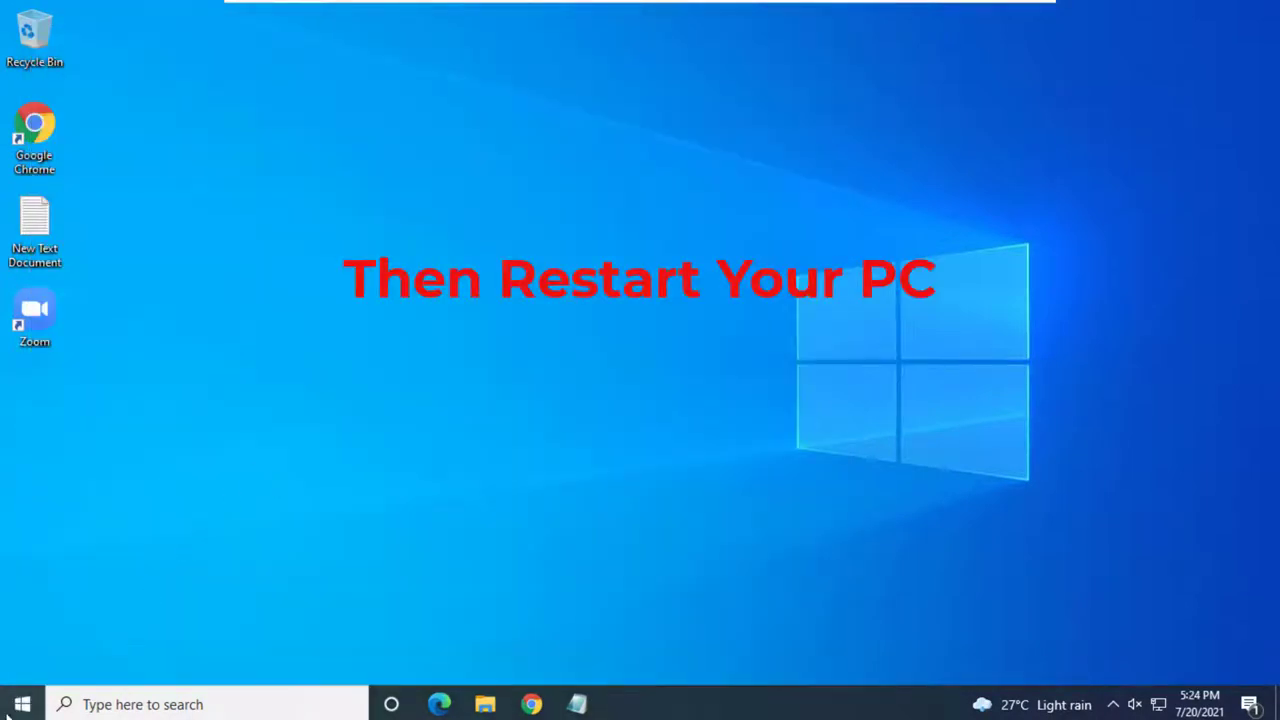
Restart the PC.
click(22, 704)
click(20, 665)
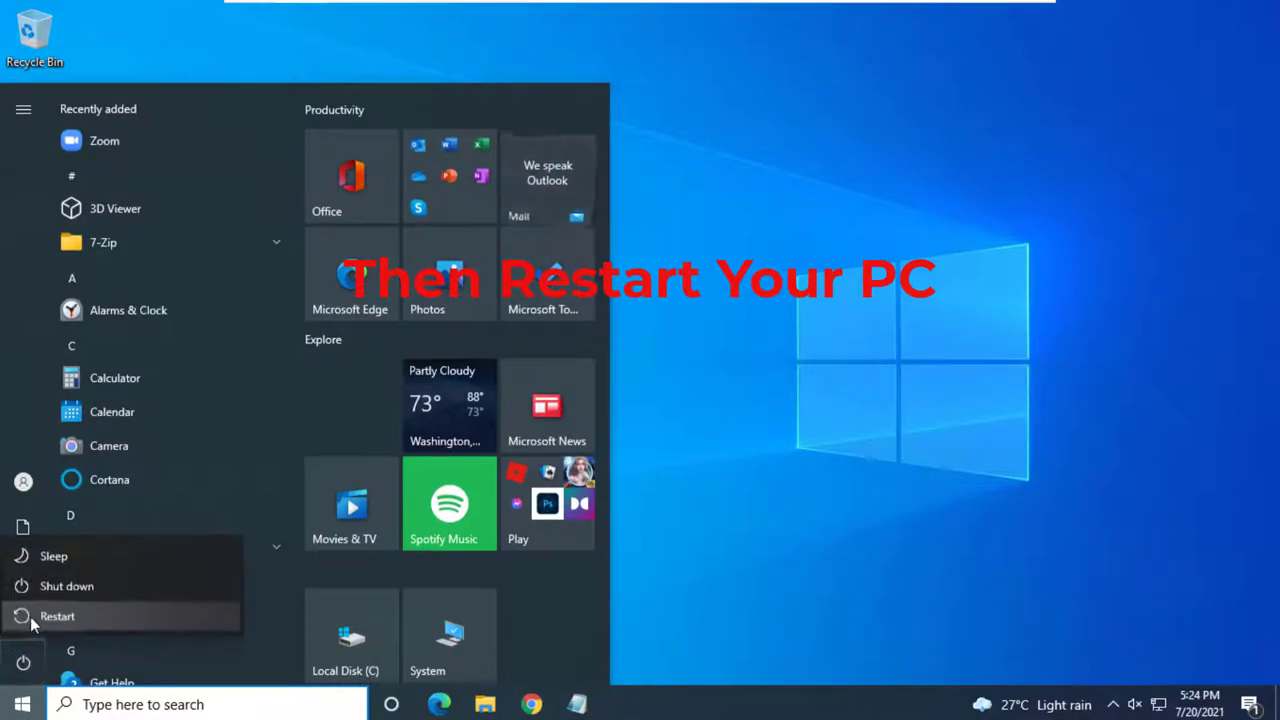
click(90, 618)
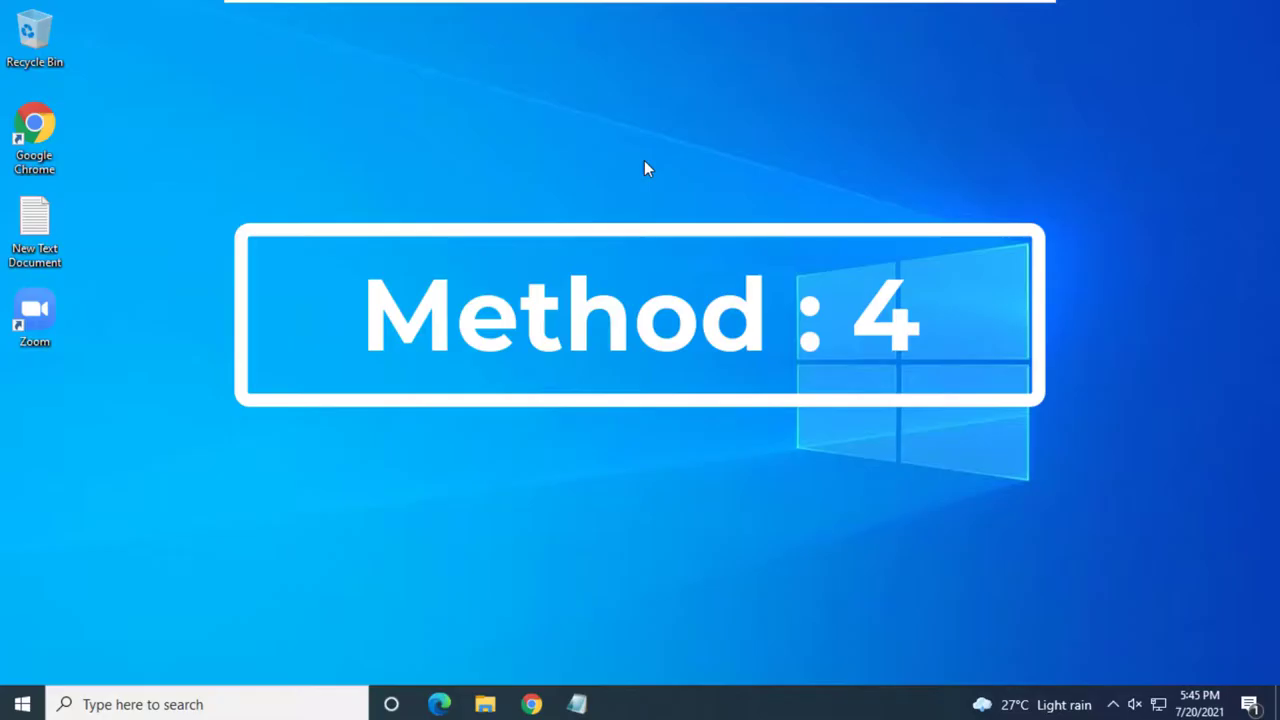
Open a new Windows PowerShell window with administrator rights and approve the User Account Control request.
click(330, 704)
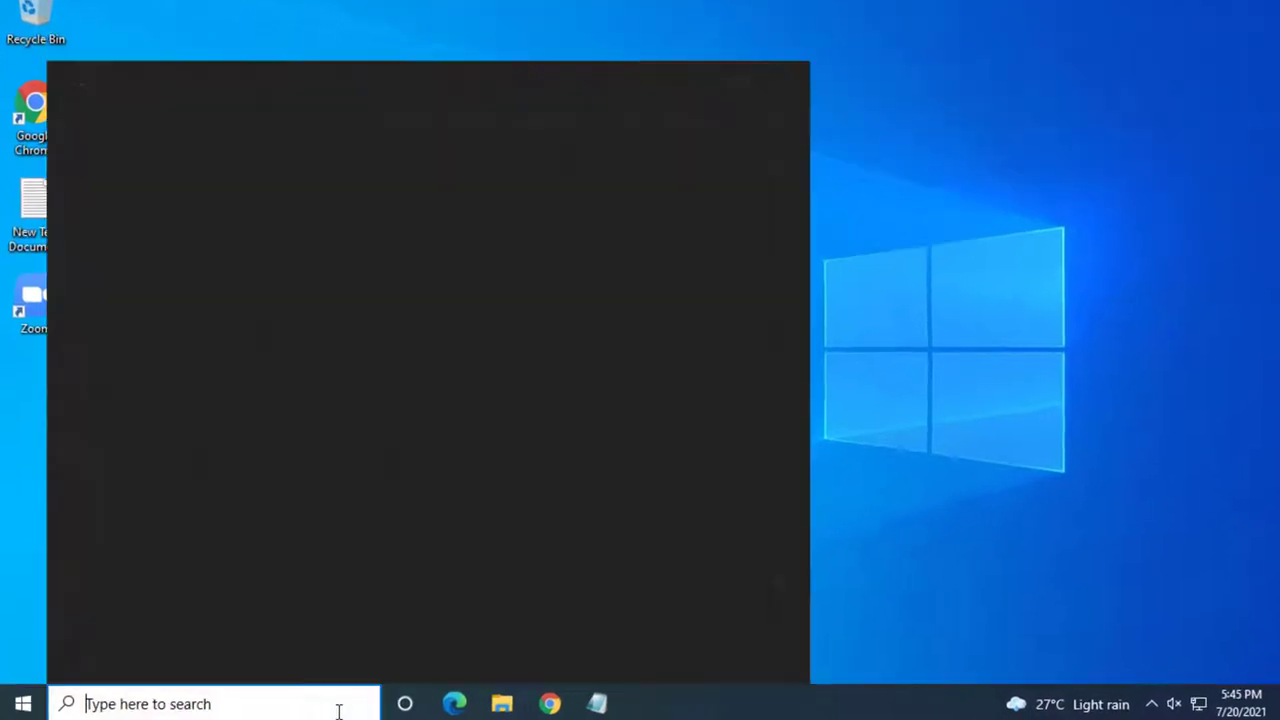
text(powers)
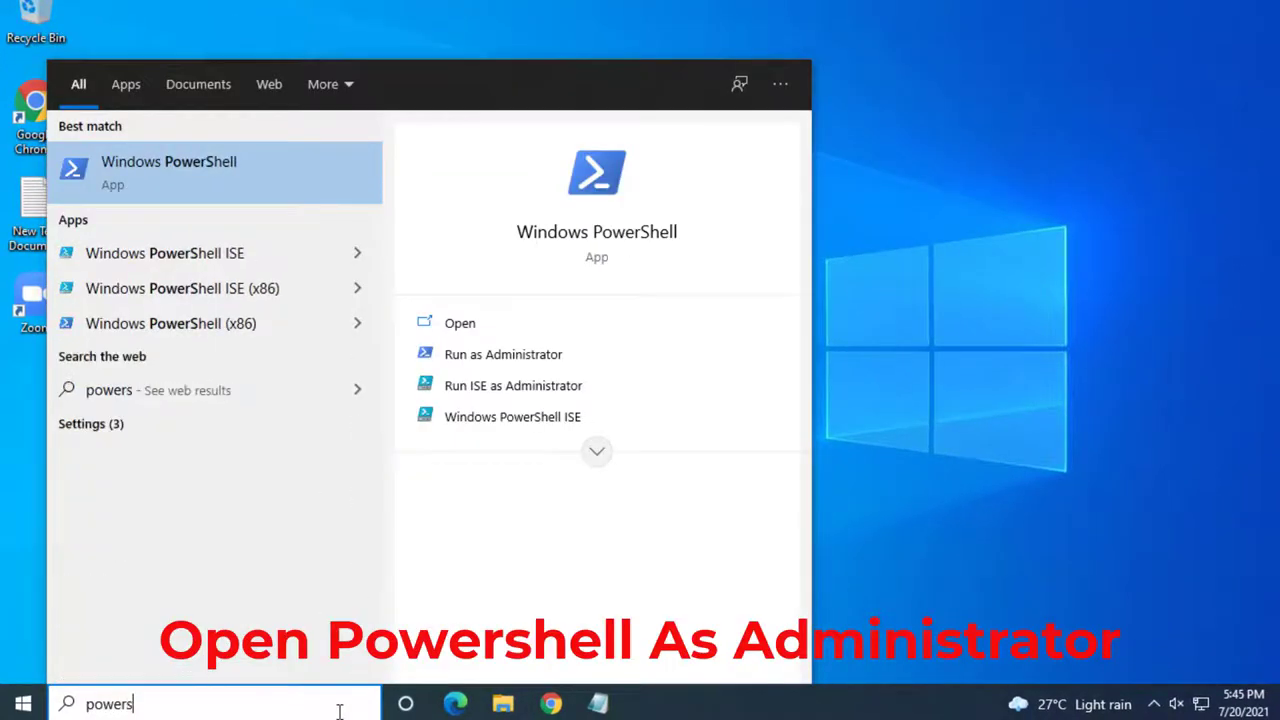
text(hell)
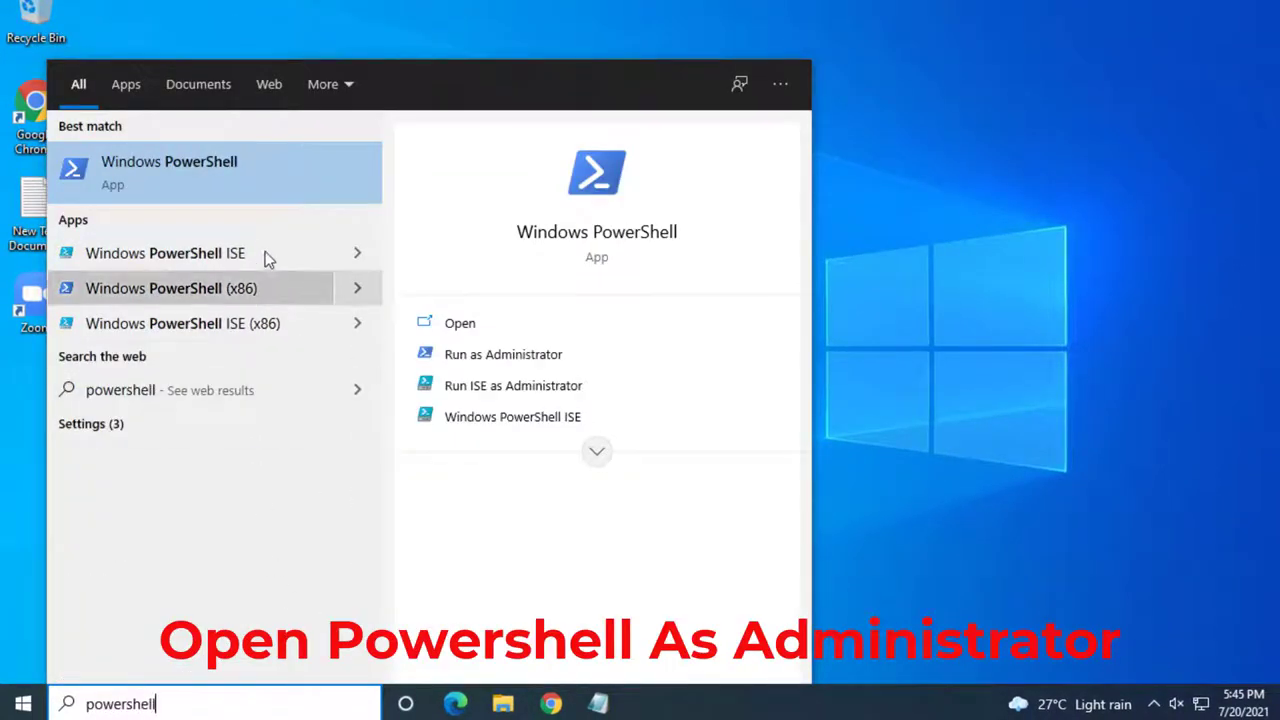
right_click(277, 174)
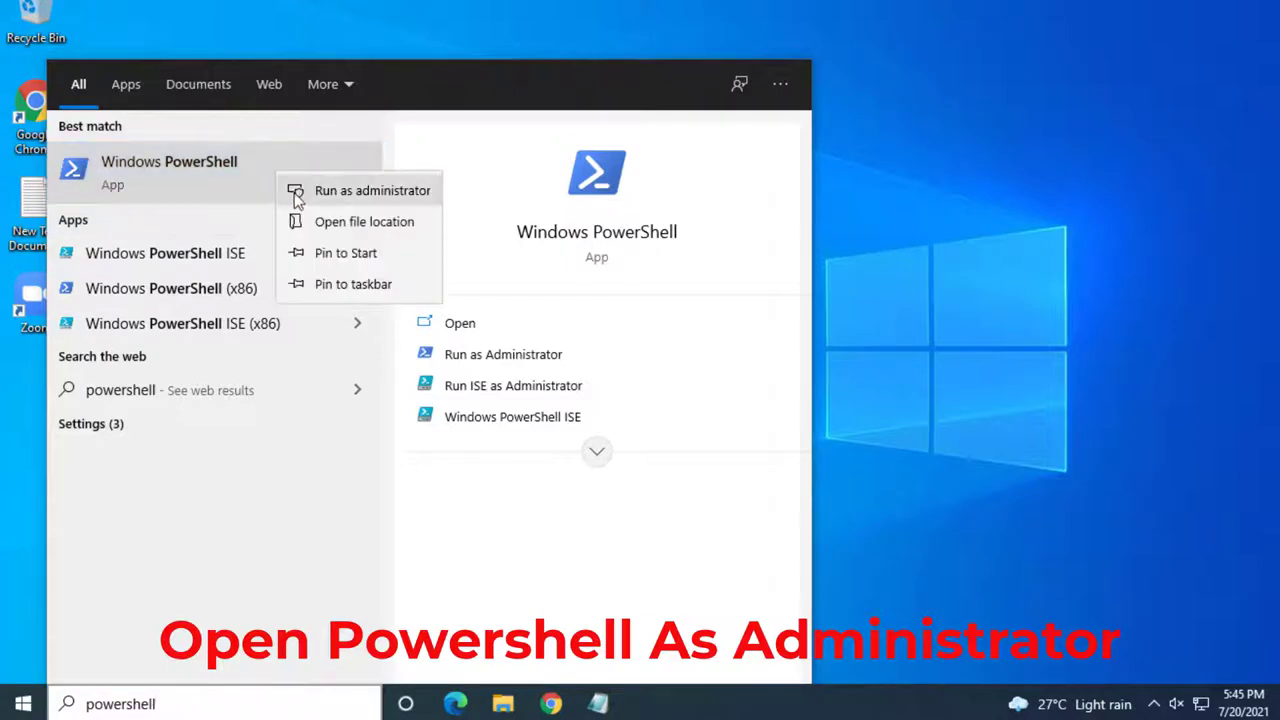
click(355, 192)
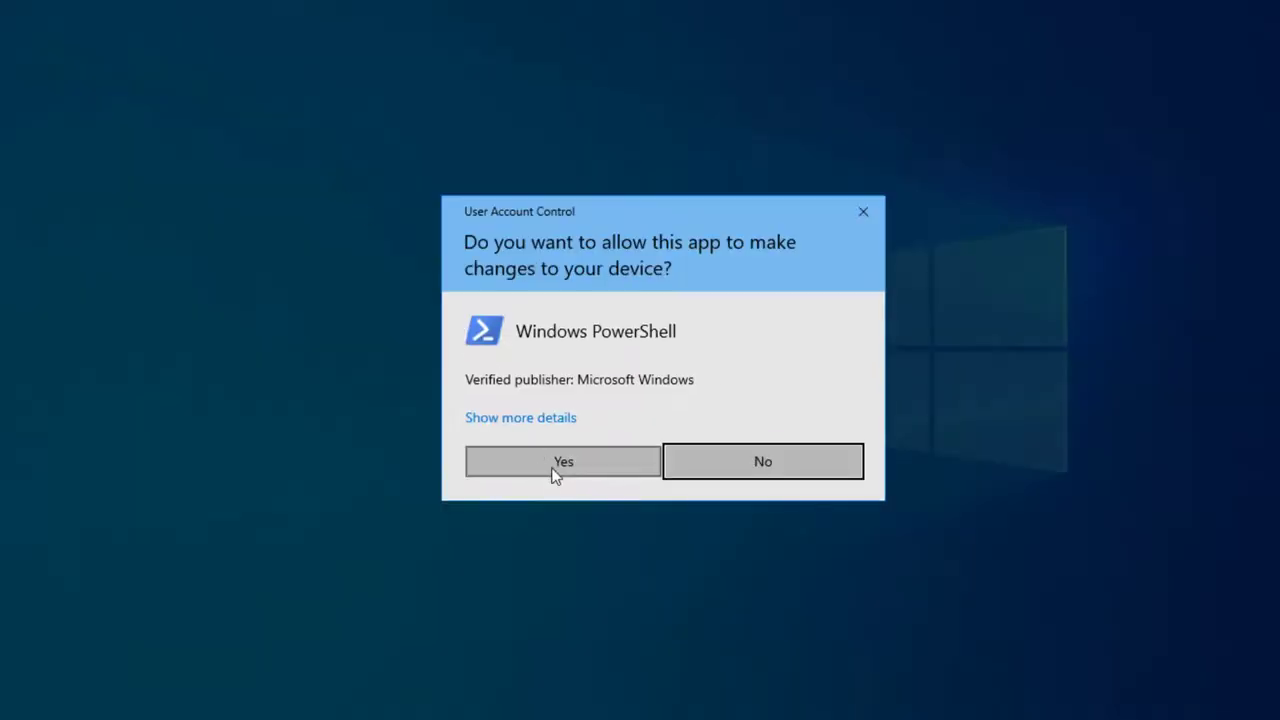
click(554, 472)
click(600, 25)
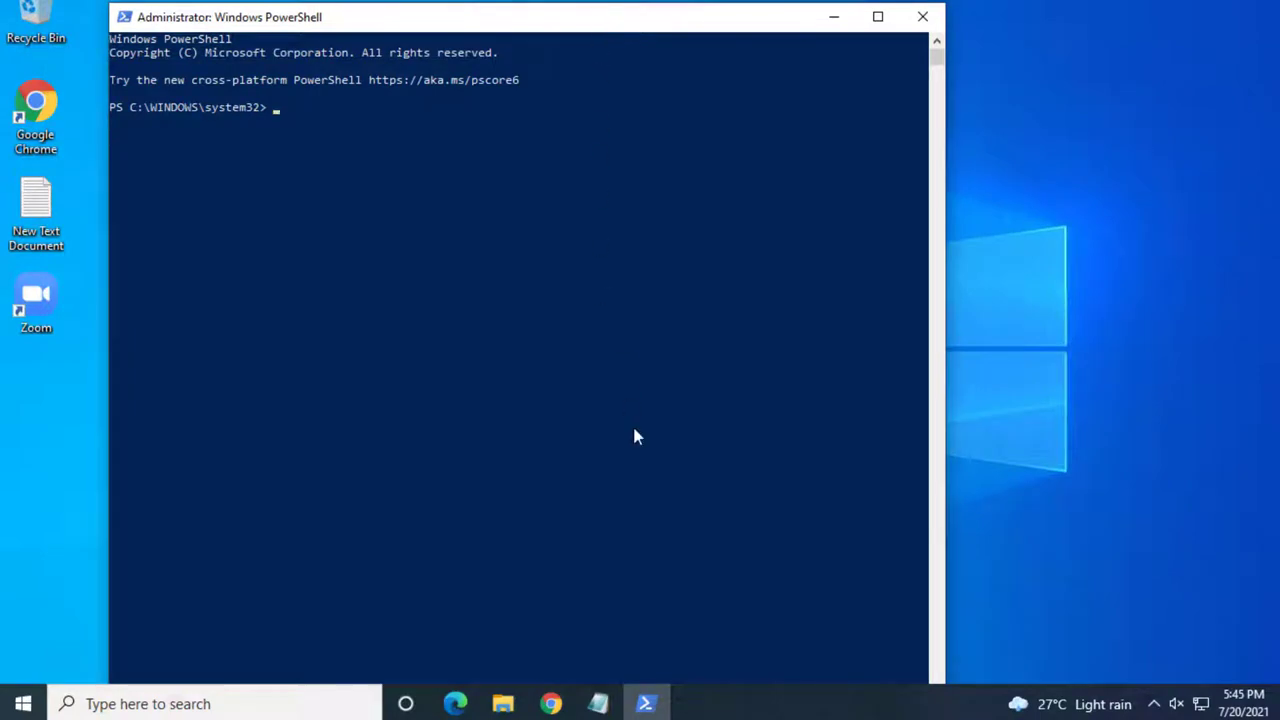
Copy the command Get-AppxPackage -allusers *WindowsStore* | Remove-AppxPackage from the Notepad document and minimize Notepad.
click(610, 692)
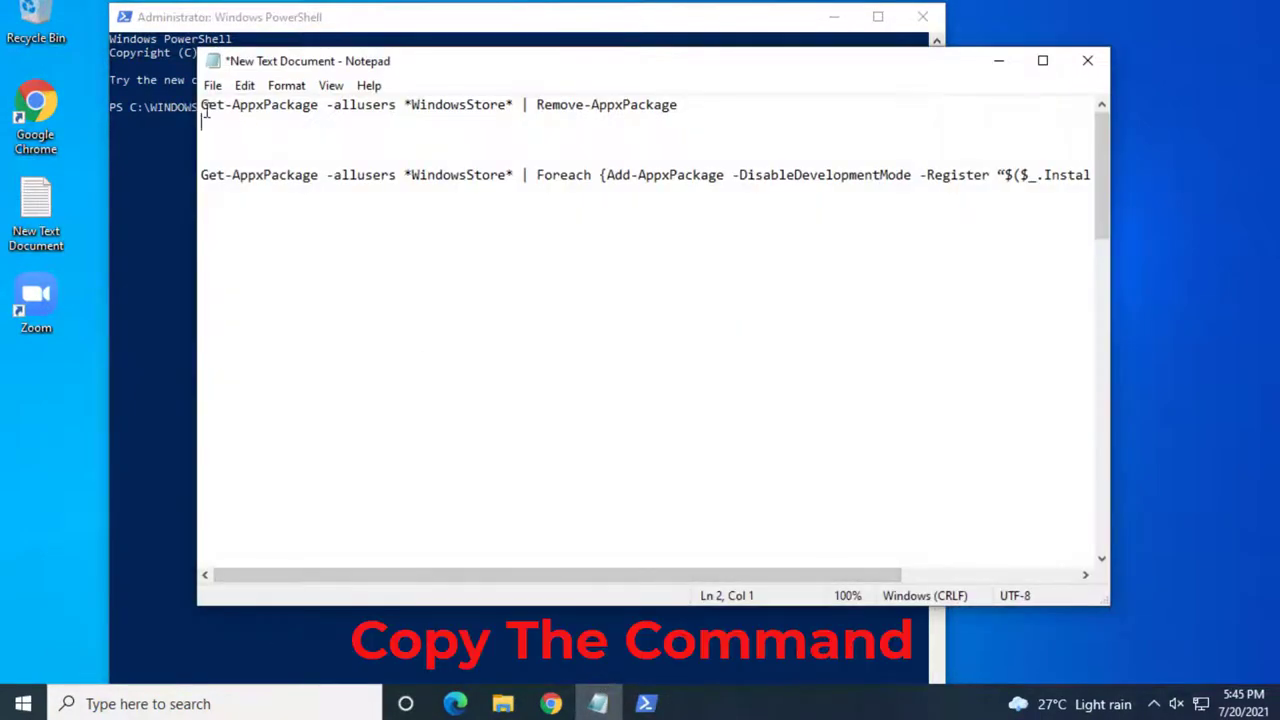
drag(202, 104, 298, 120)
right_click(578, 106)
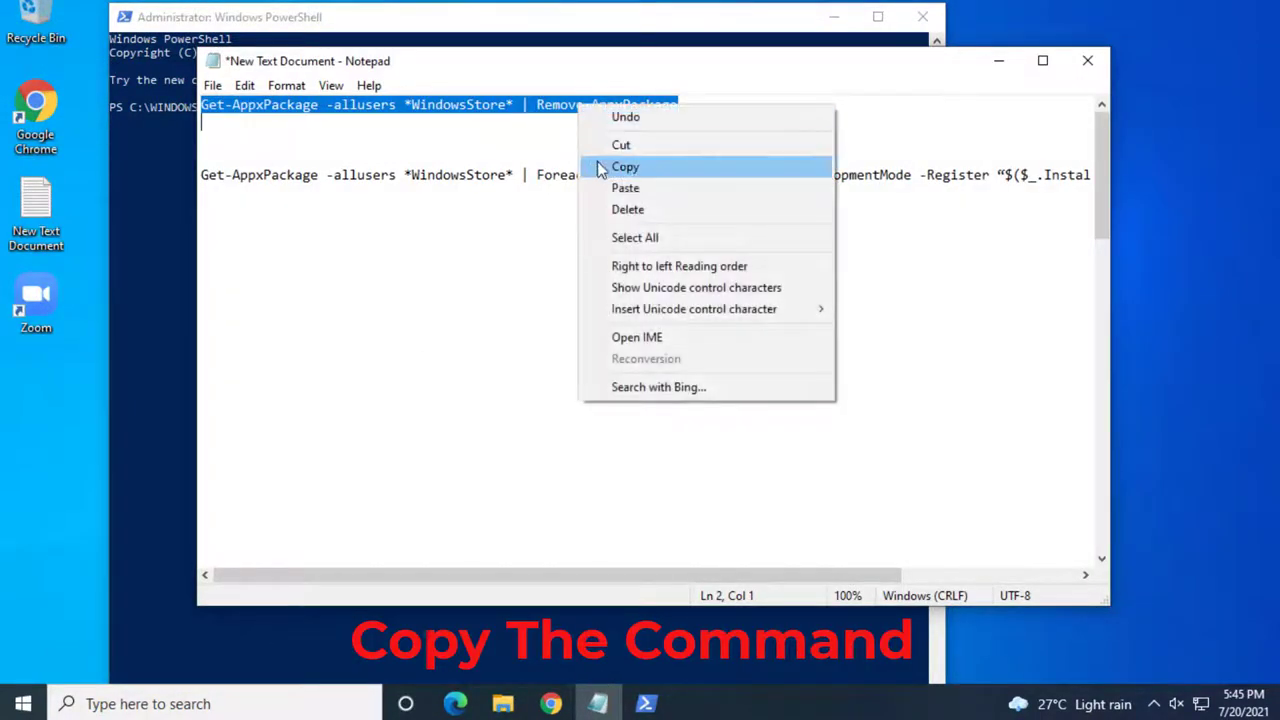
click(643, 169)
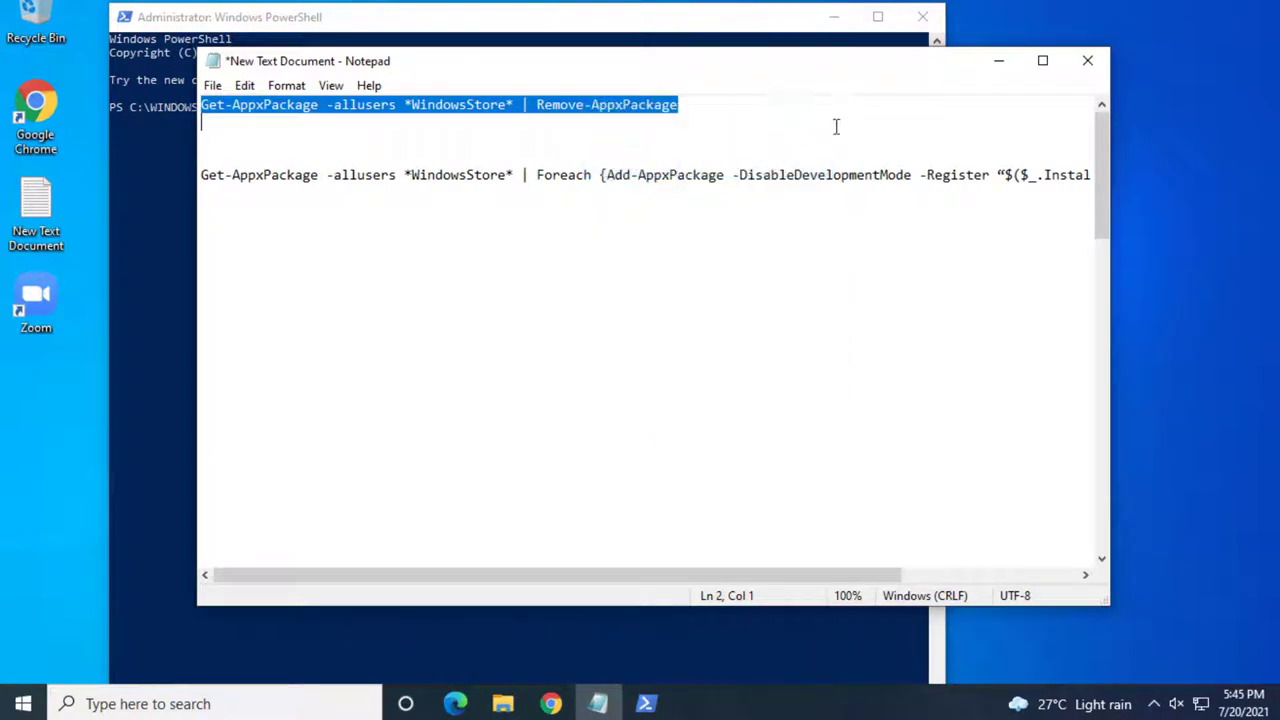
click(996, 62)
Paste the copied Remove-AppxPackage command into the administrator PowerShell window and run it.
right_click(377, 20)
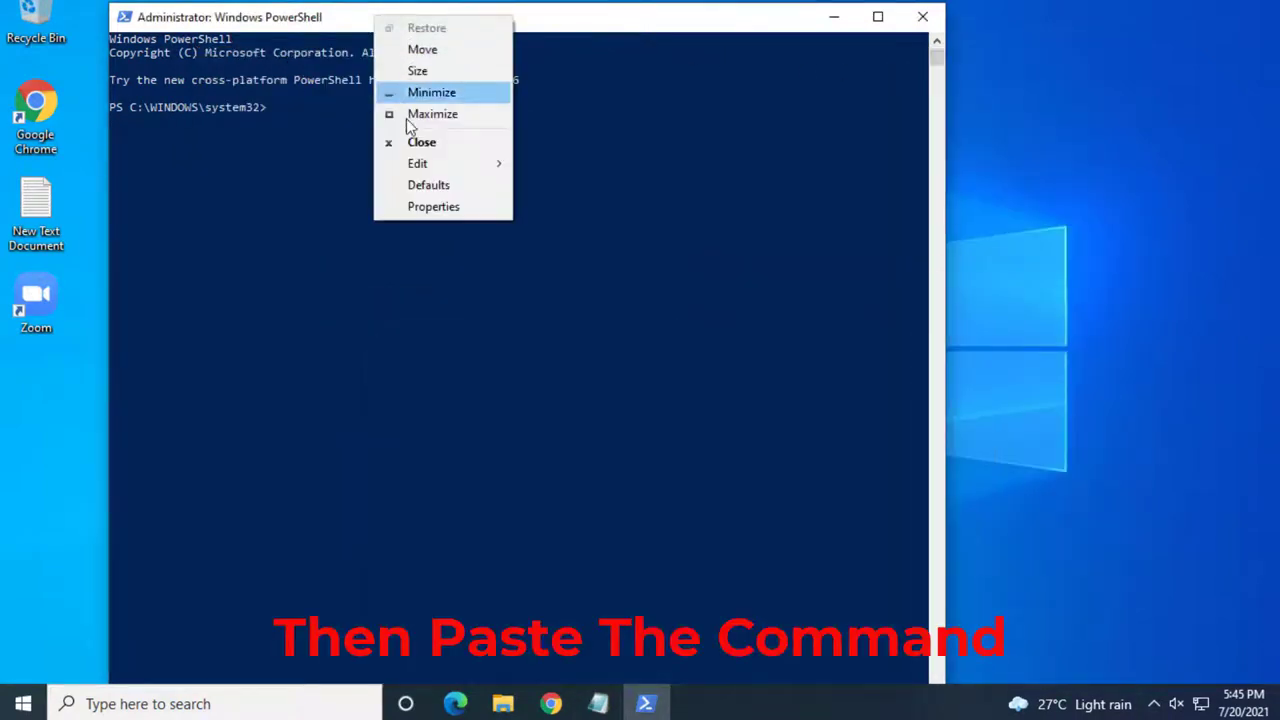
mouse_move(410, 163)
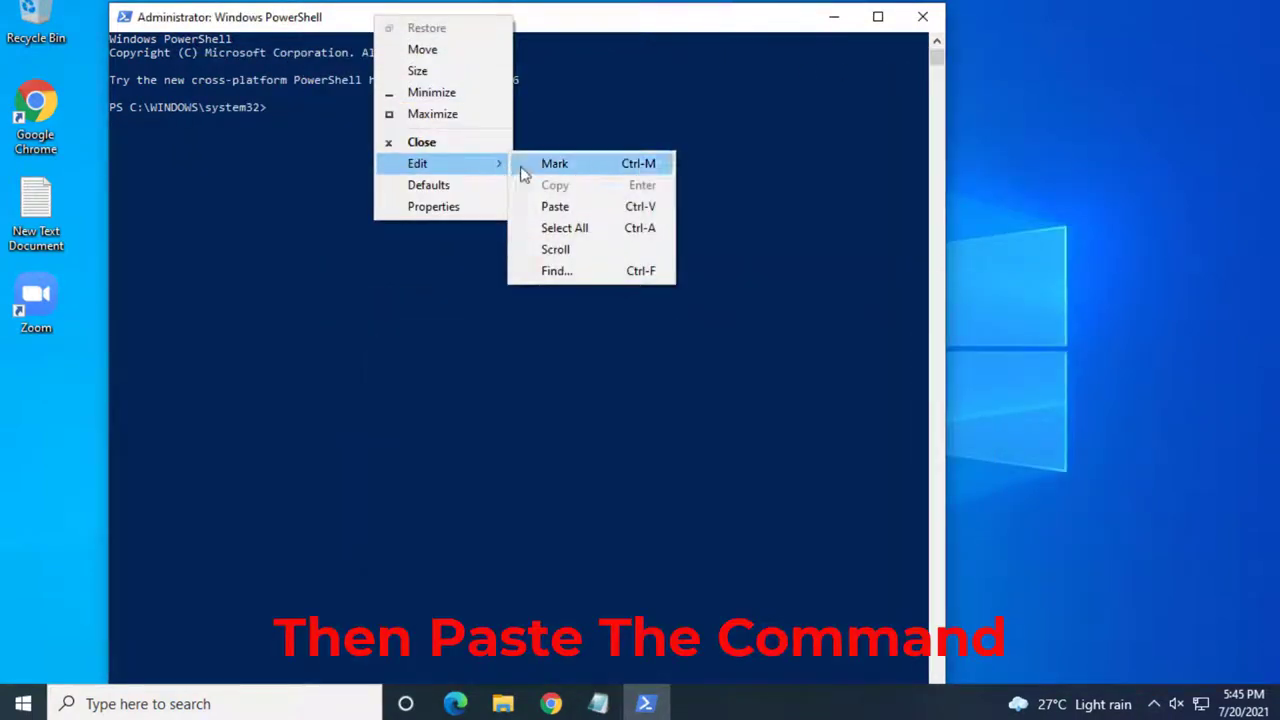
click(565, 208)
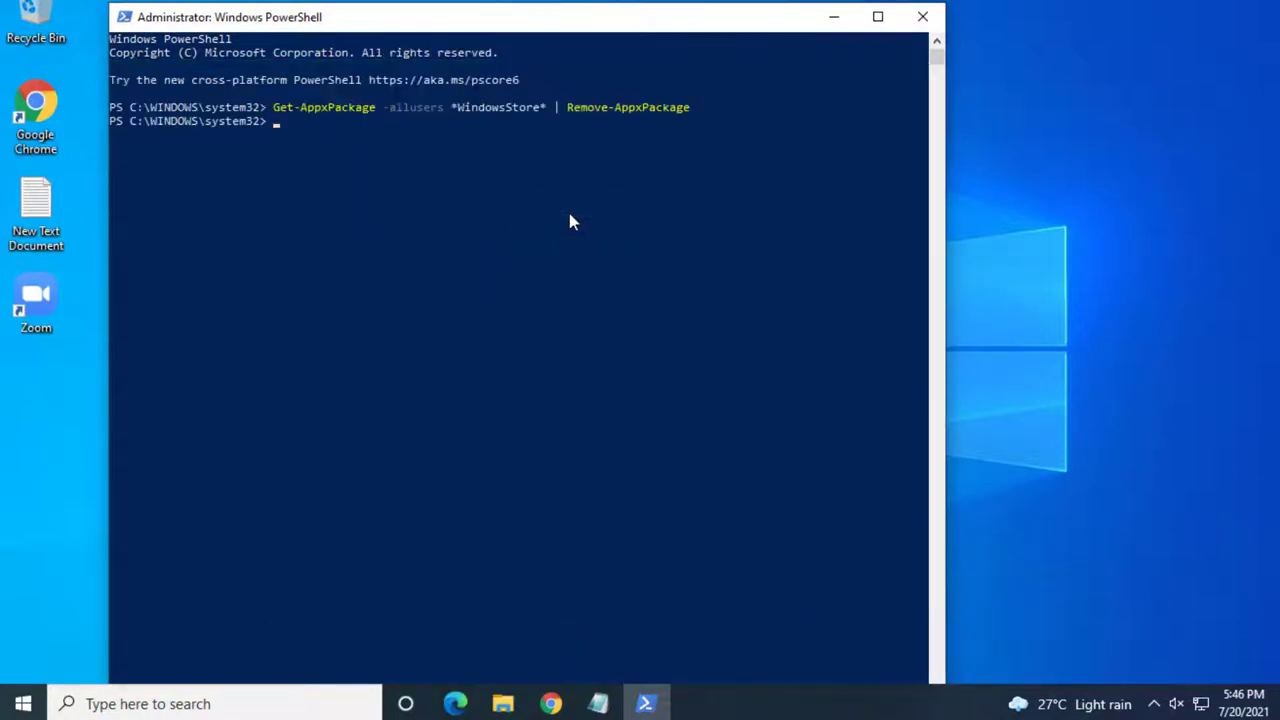
Copy the second Notepad command, which re-registers *WindowsStore* with Add-AppxPackage -DisableDevelopmentMode -Register, and minimize Notepad.
click(598, 703)
drag(202, 174, 1101, 177)
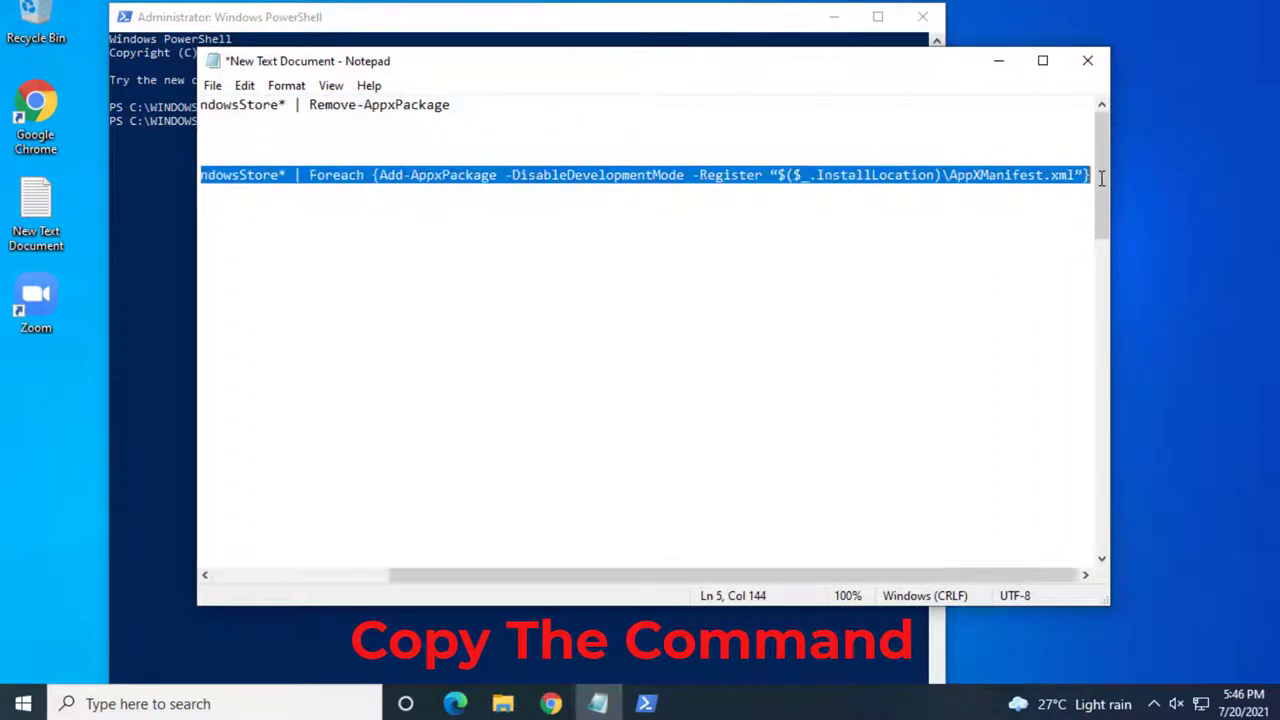
right_click(1062, 176)
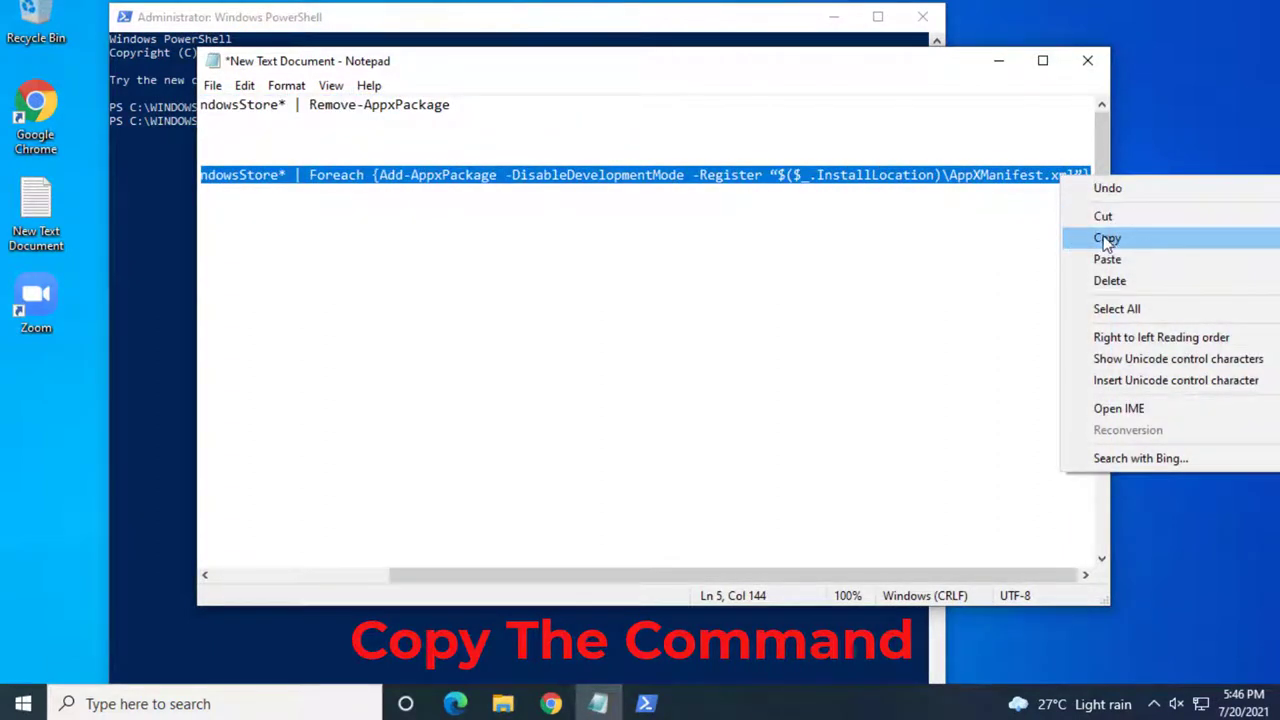
click(1108, 238)
click(998, 61)
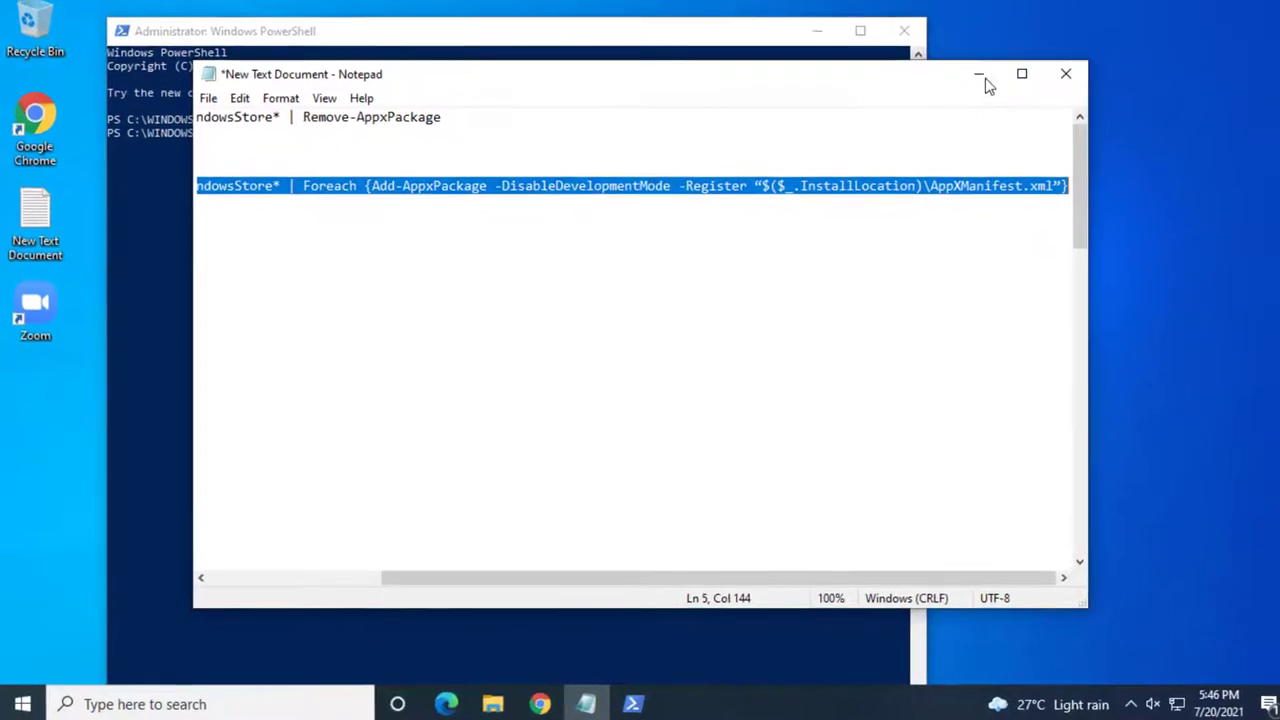
Paste the Add-AppxPackage command into the administrator PowerShell window, run it, and close PowerShell.
right_click(465, 49)
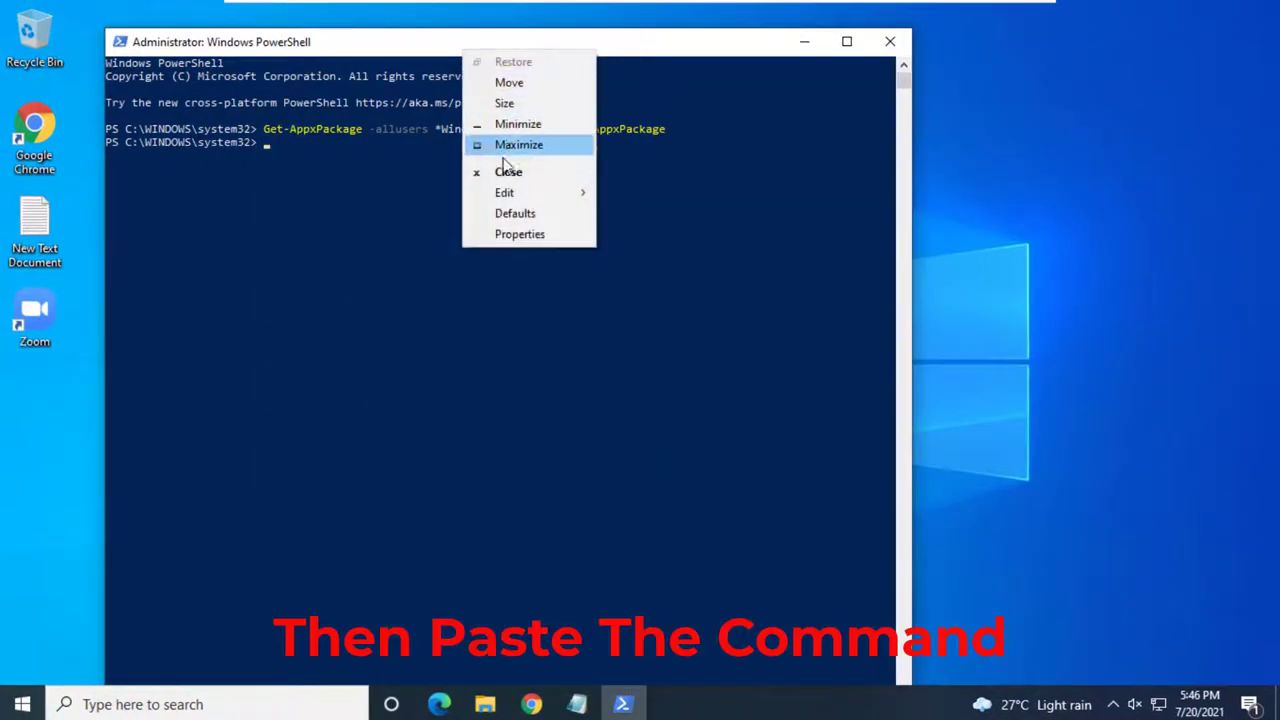
mouse_move(550, 193)
click(636, 234)
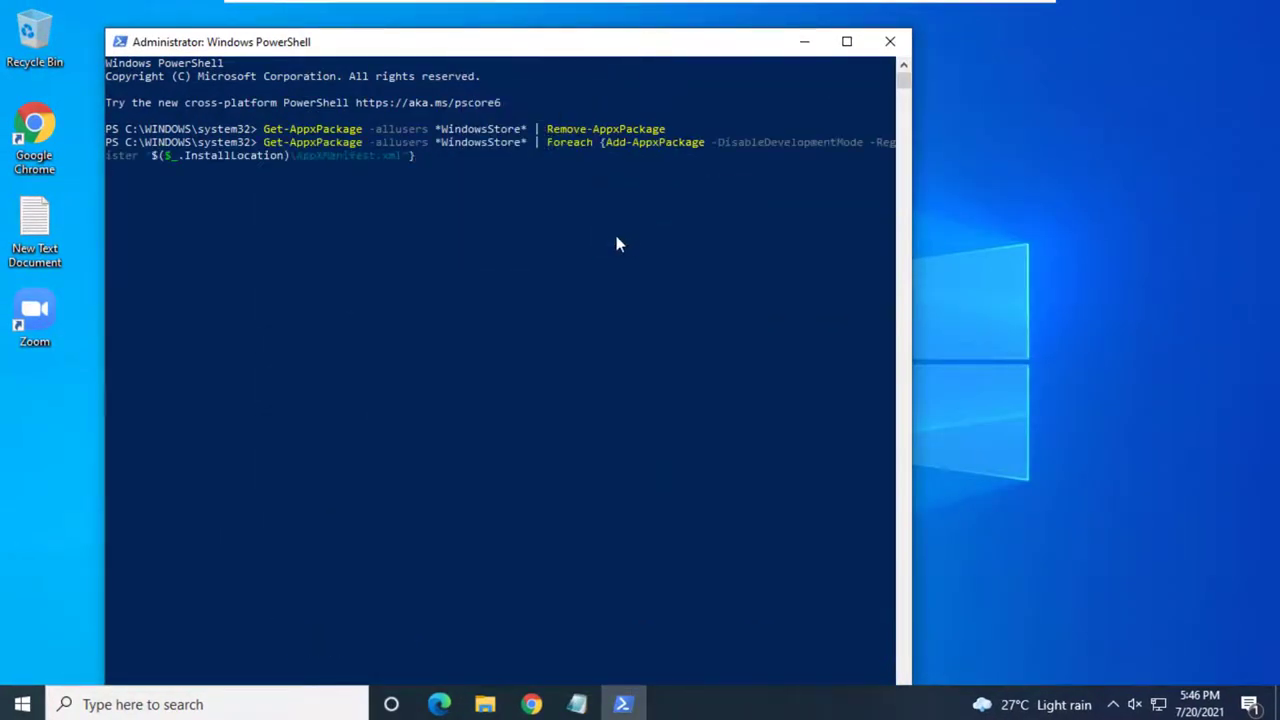
key(Return)
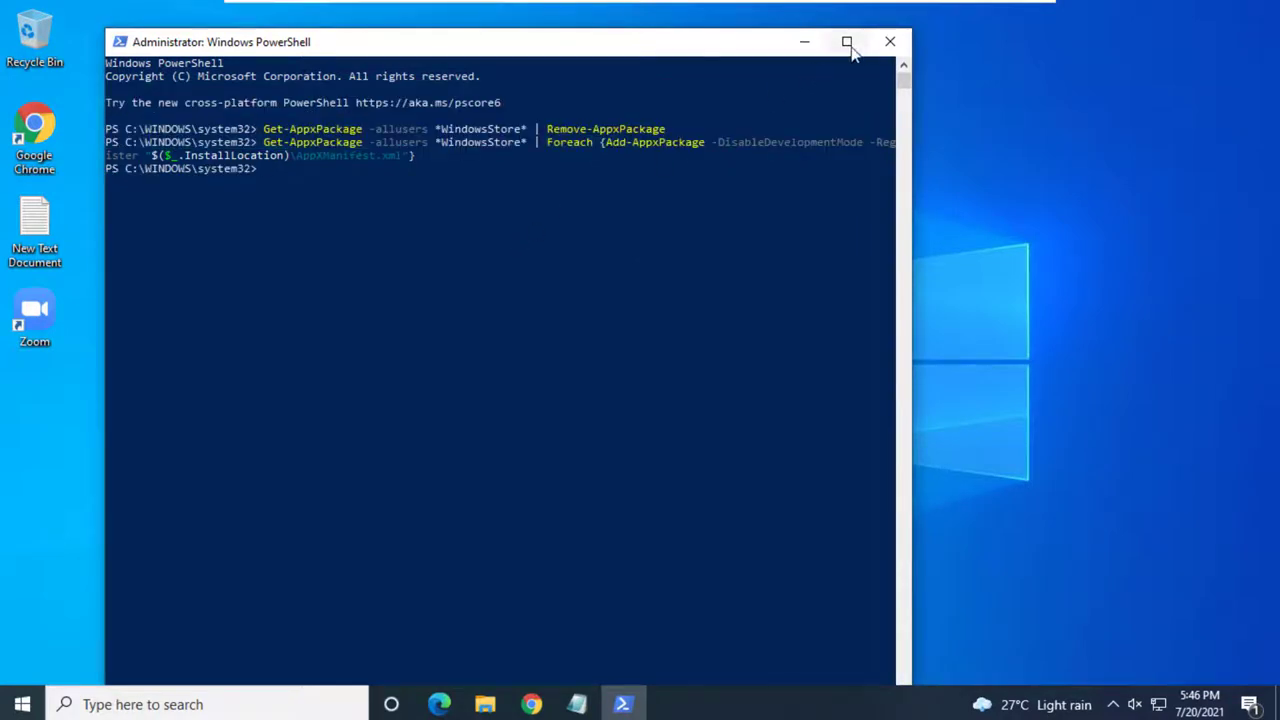
click(889, 41)
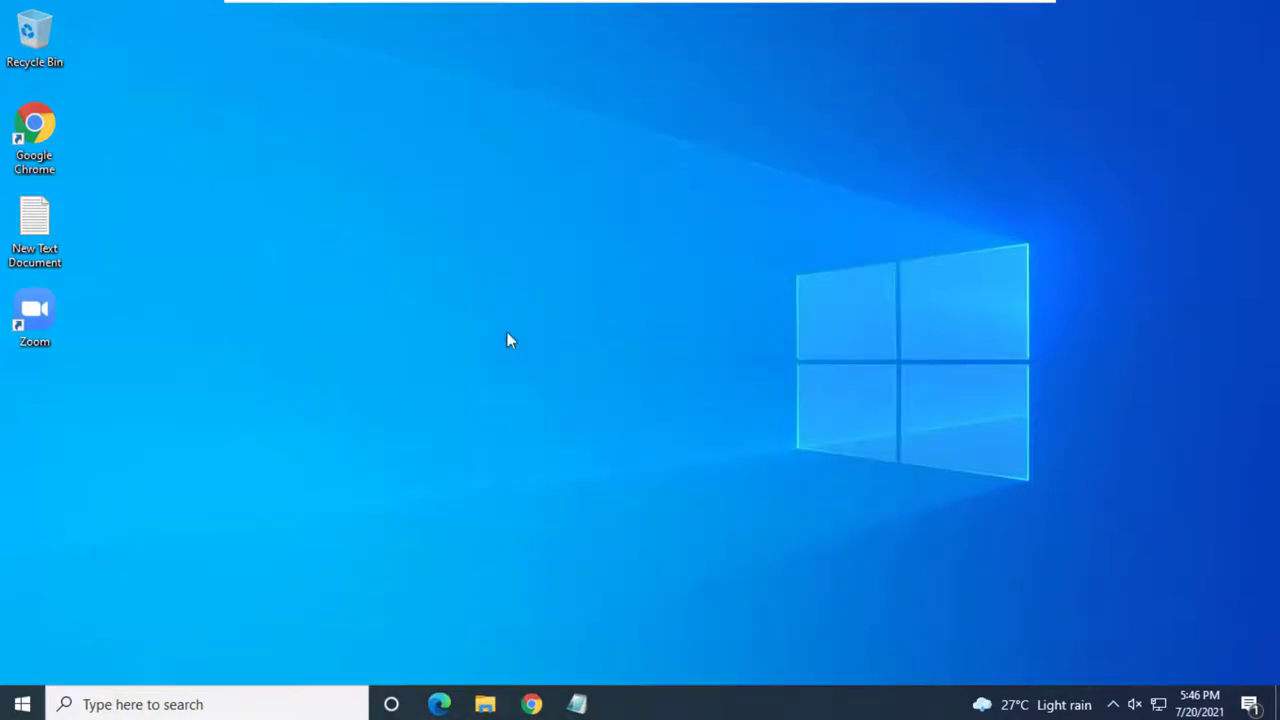
Restart the PC after reinstalling the Store package.
click(23, 704)
click(23, 662)
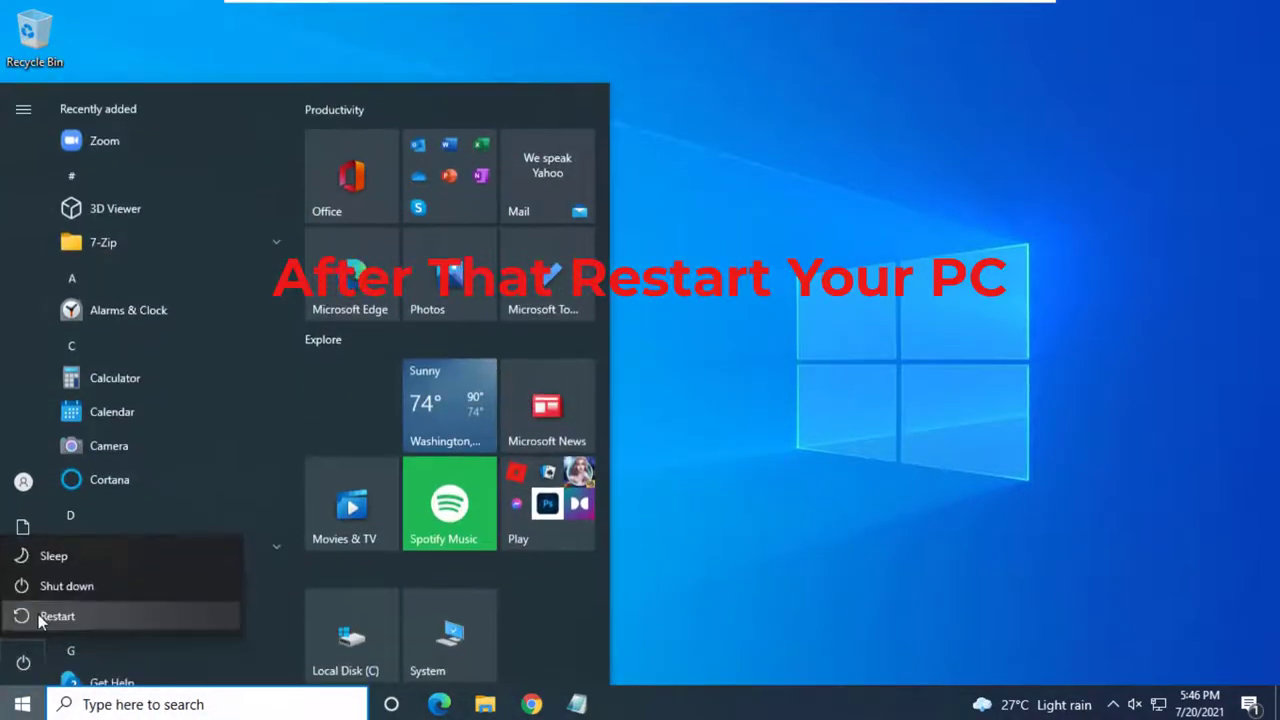
click(110, 618)
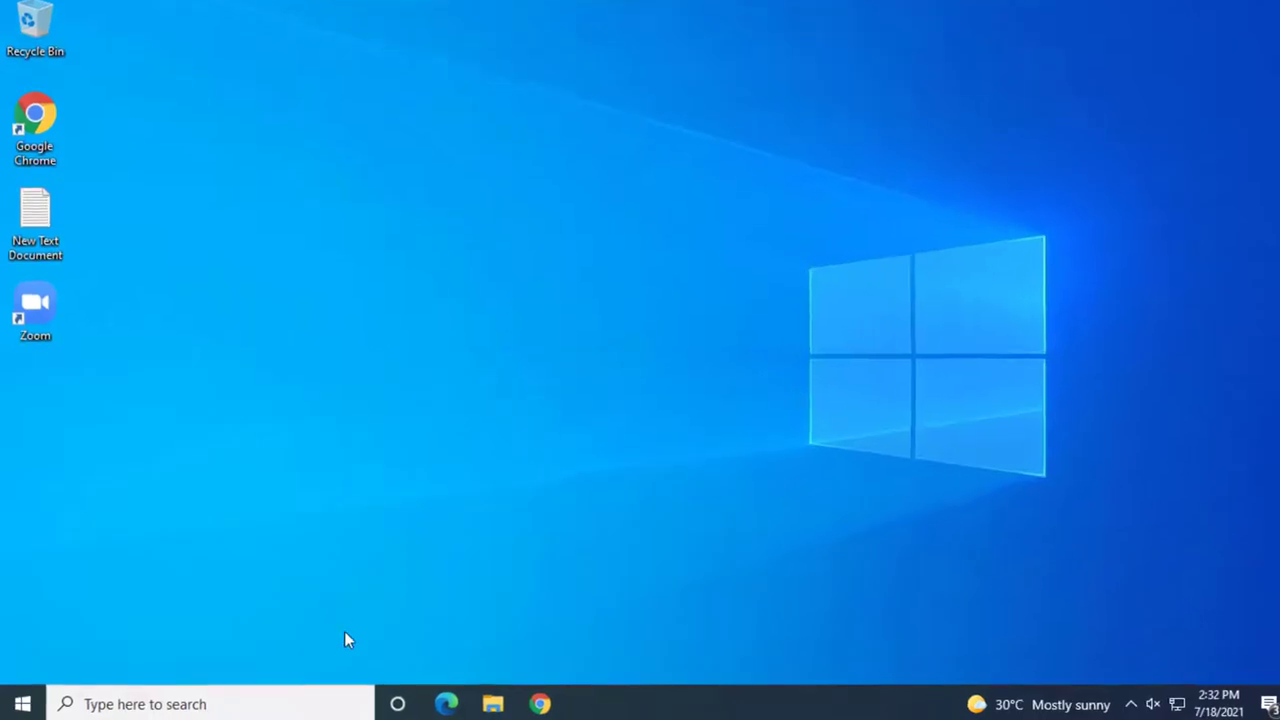
Search Windows for cmd, open Command Prompt with administrator rights, and approve the User Account Control request.
click(296, 700)
text(cmd)
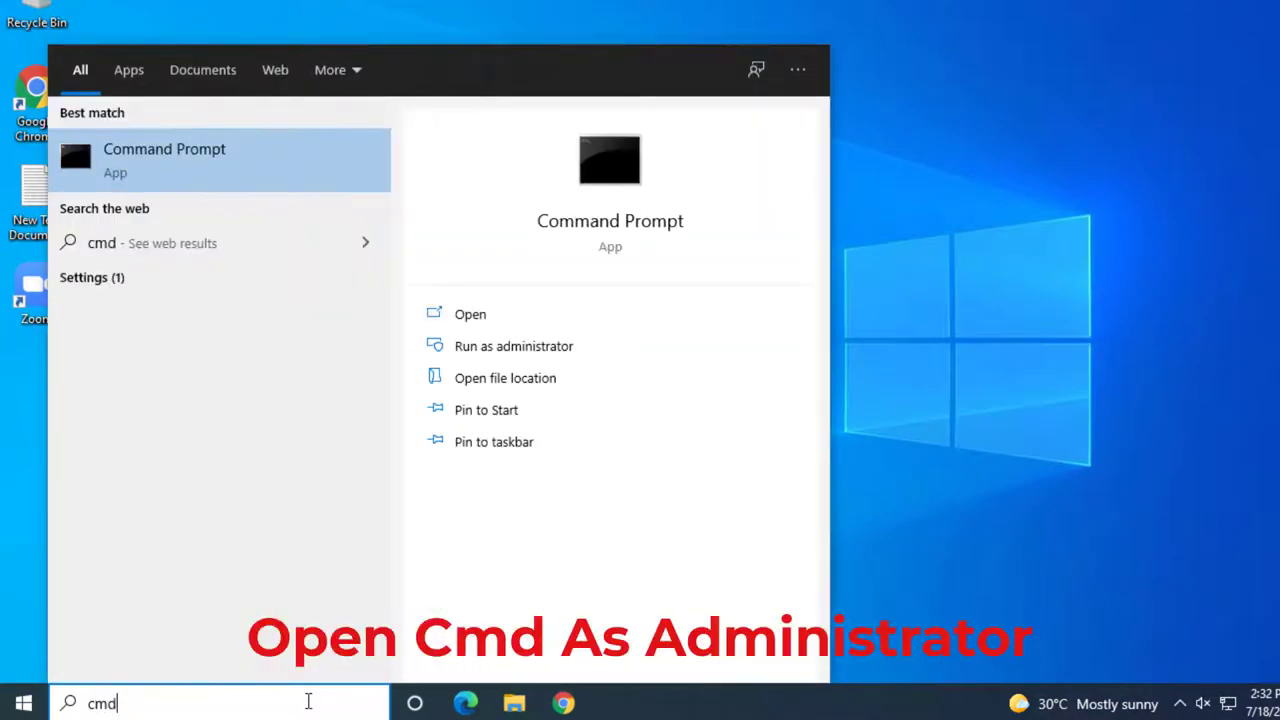
right_click(266, 171)
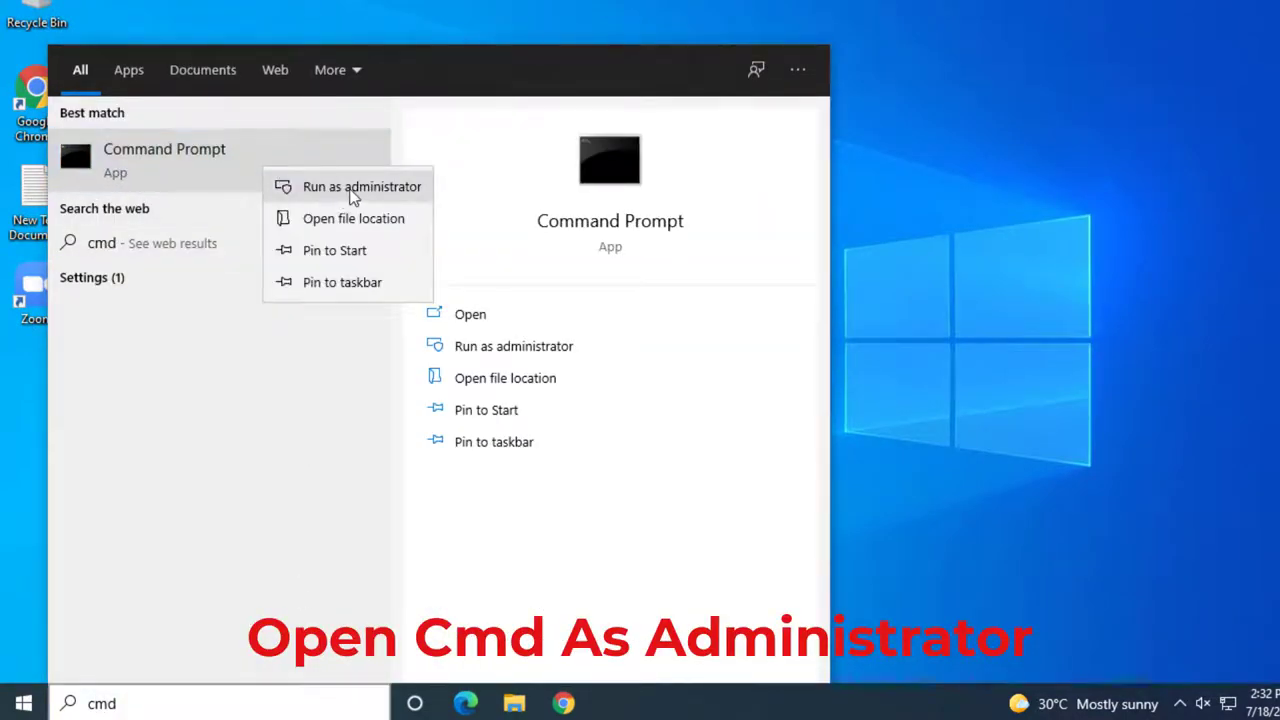
click(349, 192)
click(536, 456)
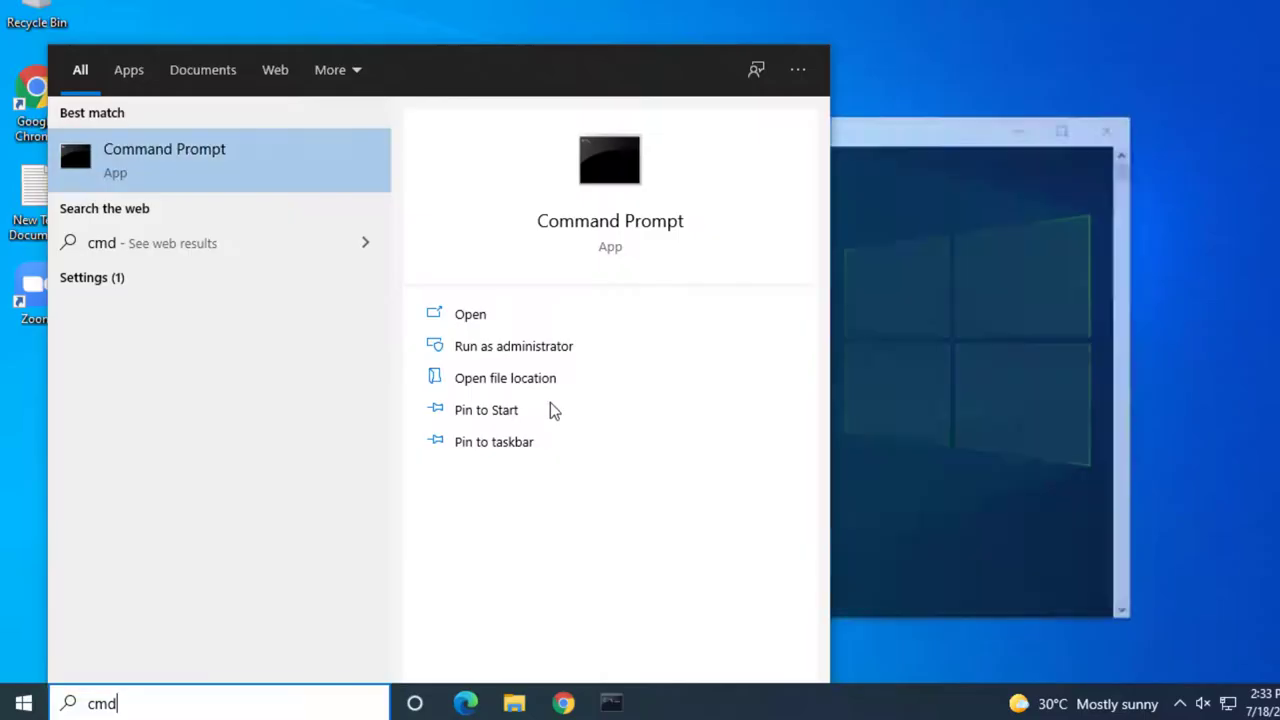
Run the system file check with sfc /scannow in the administrator Command Prompt.
text(sfc /scannow)
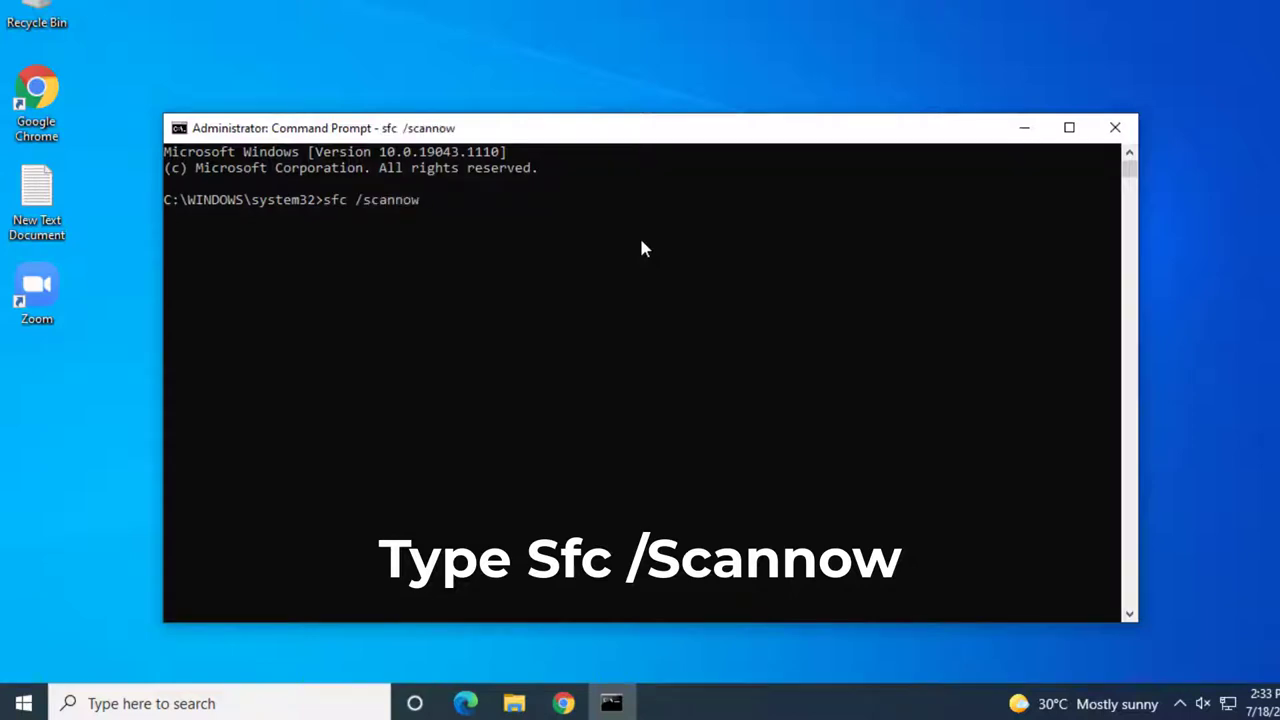
key(Return)
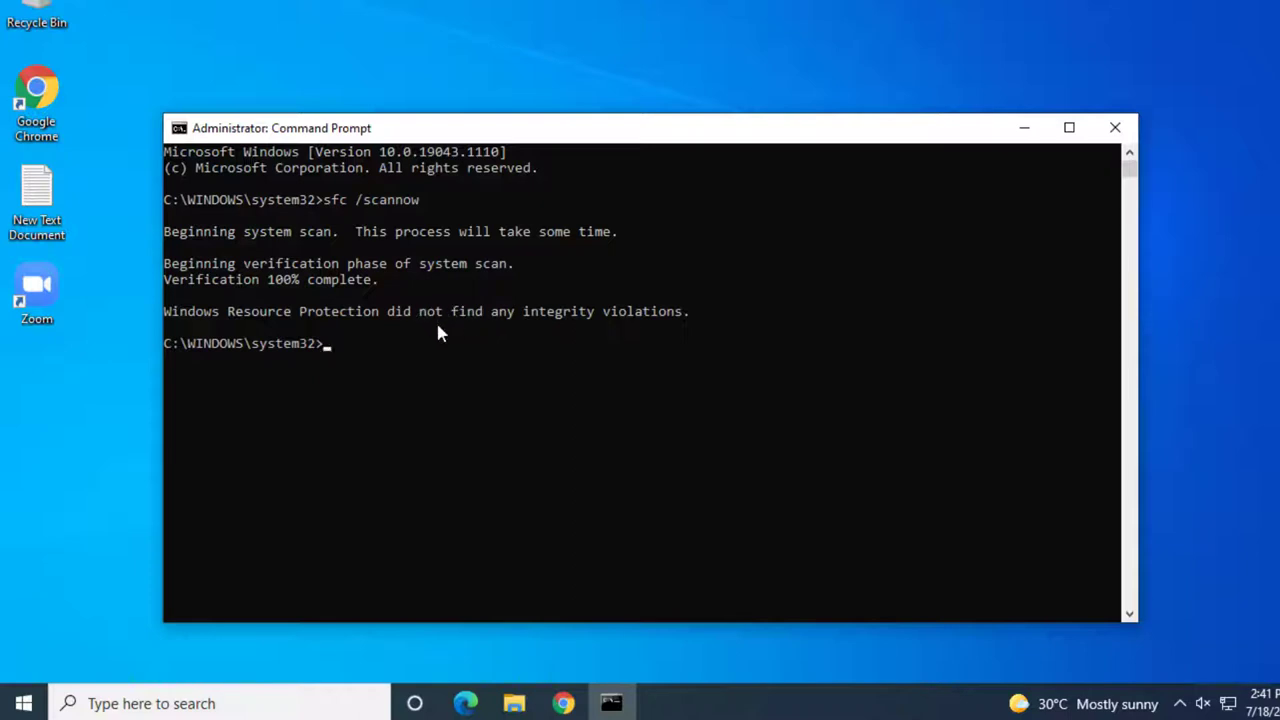
Run DISM.exe /Online /Cleanup-image /Restorehealth in the Command Prompt to repair the Windows image.
text(D)
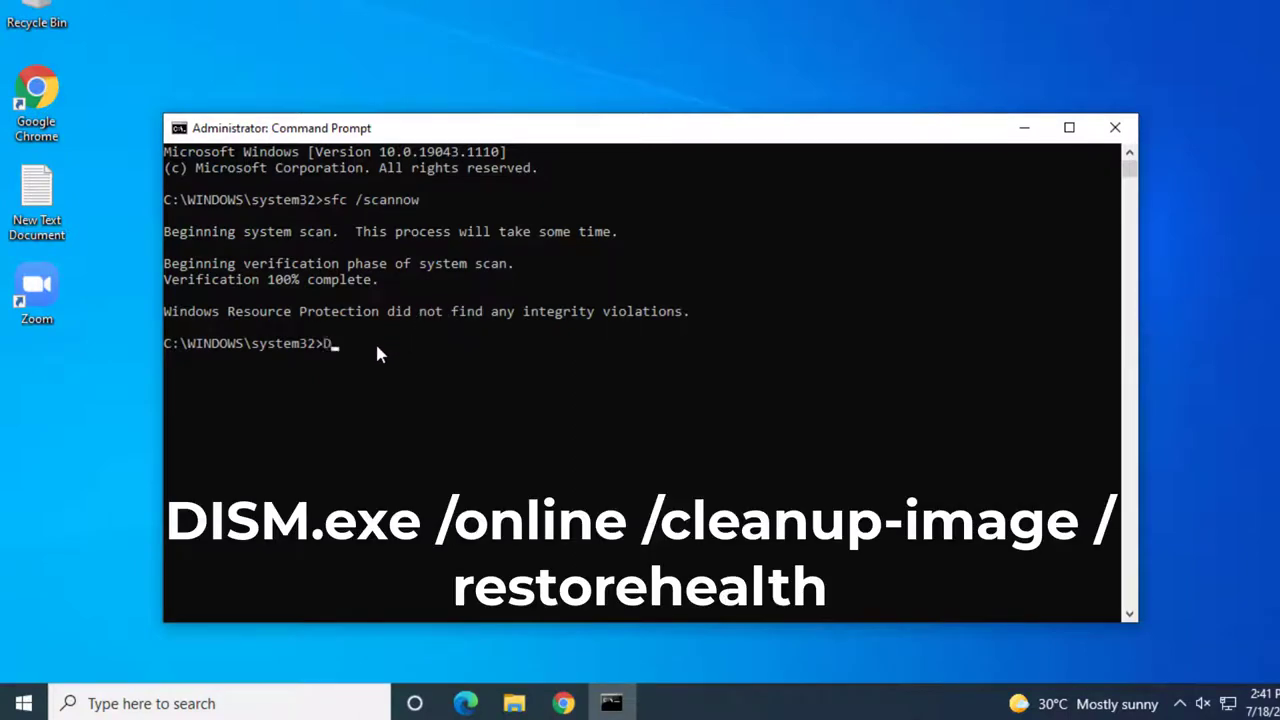
text(ISM.exe /Online /Cleanup-)
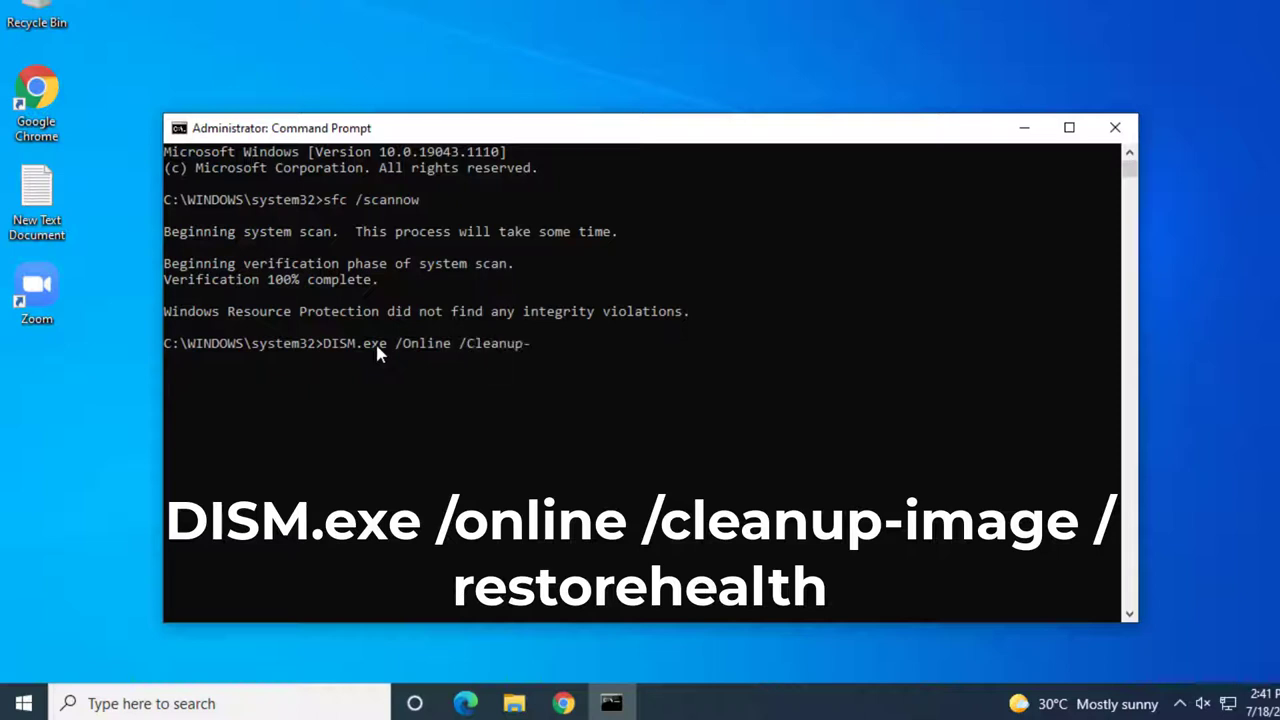
text(image /Restorehea)
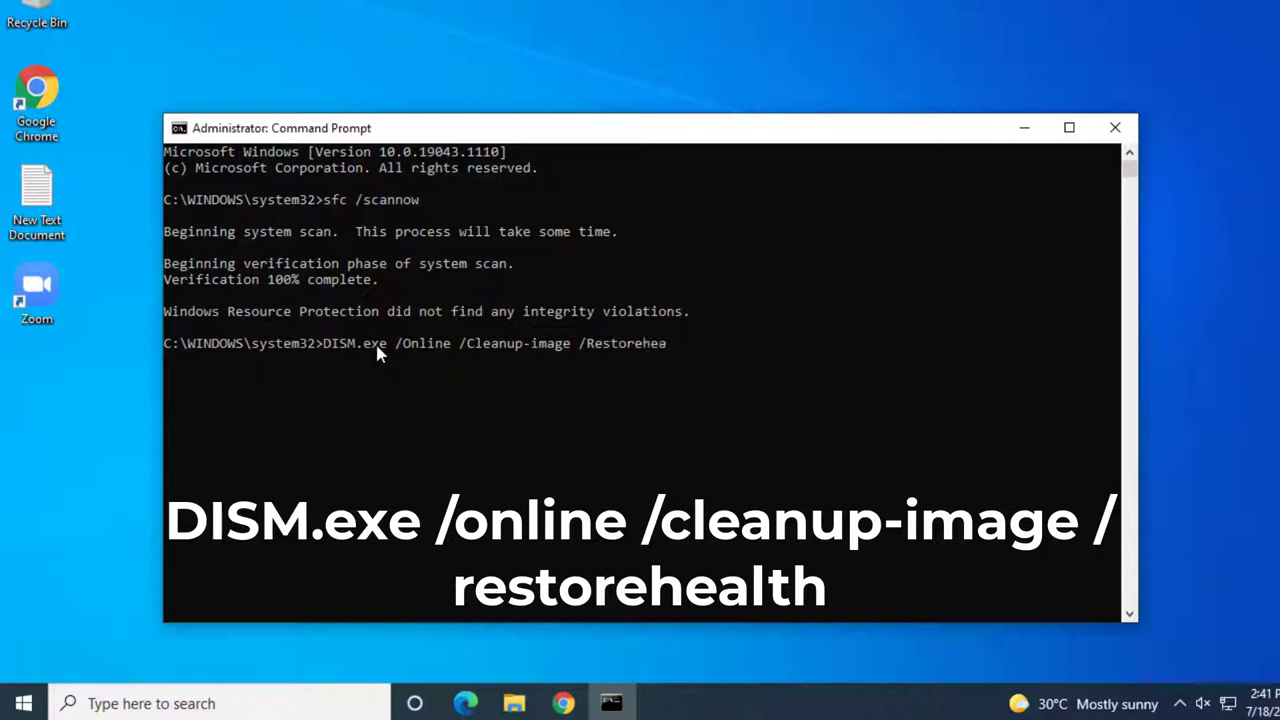
text(lth)
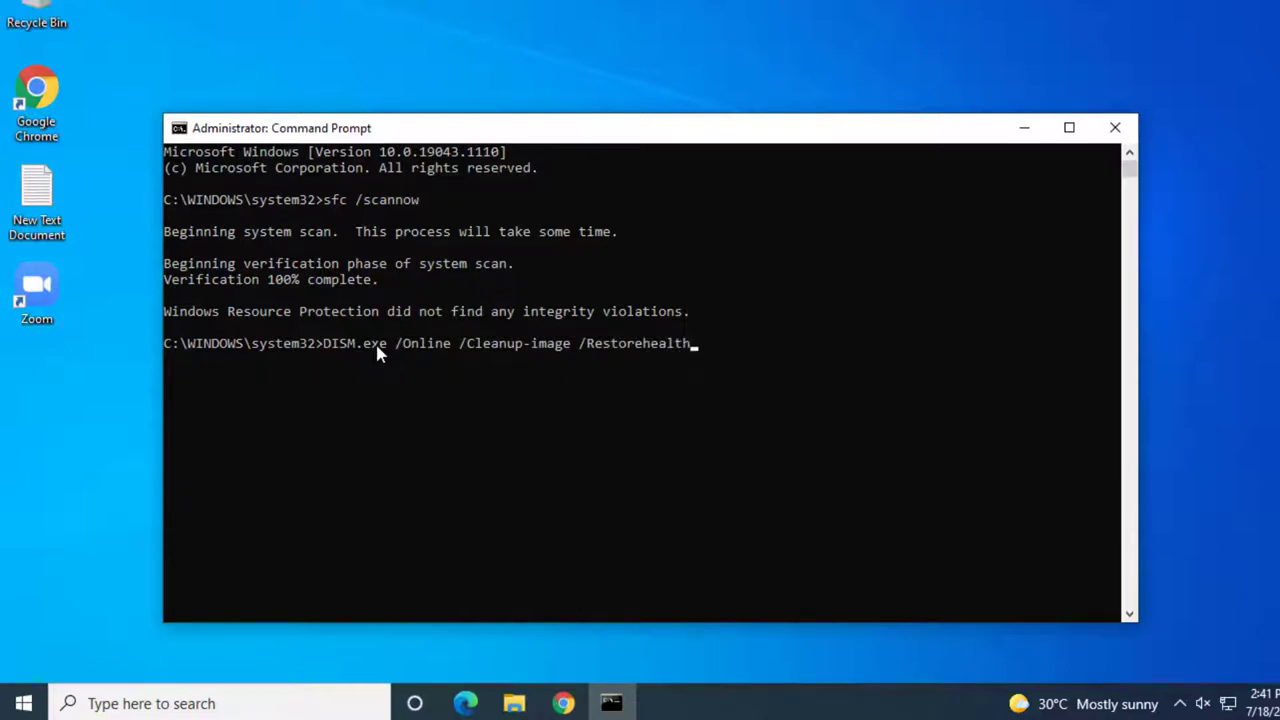
key(Return)
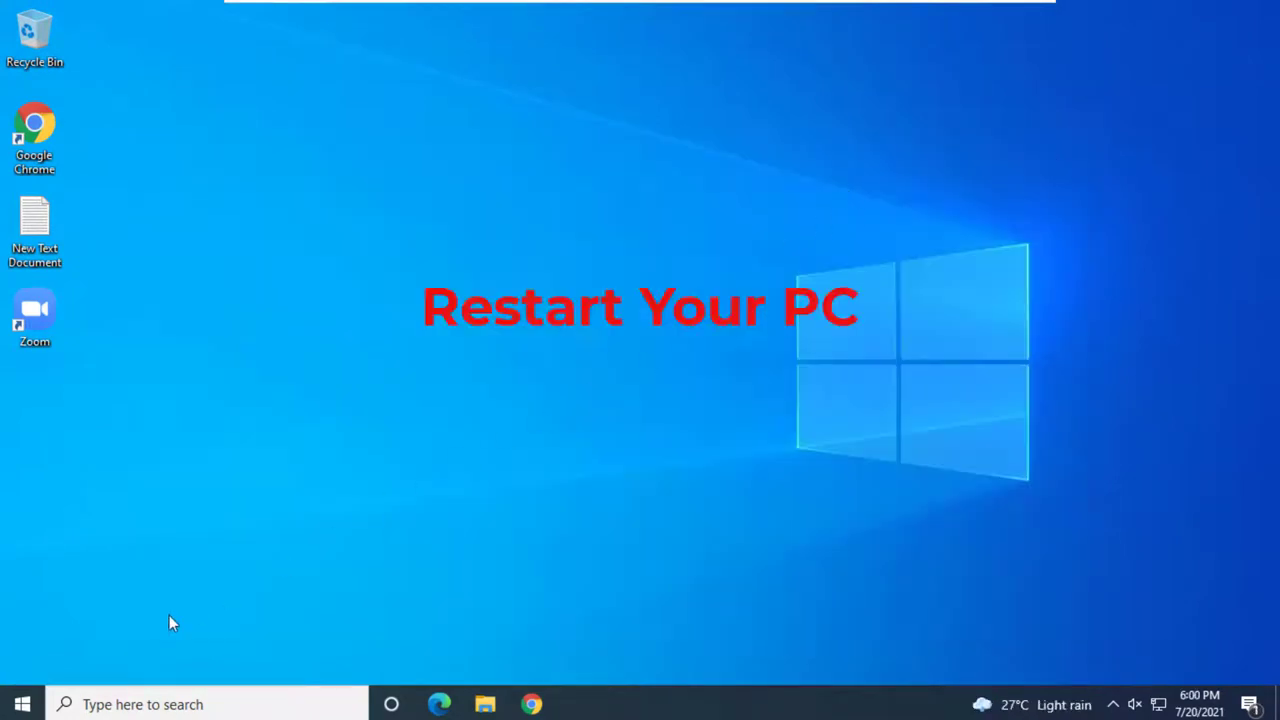
Restart the PC after the system file and image repairs.
click(22, 703)
click(25, 666)
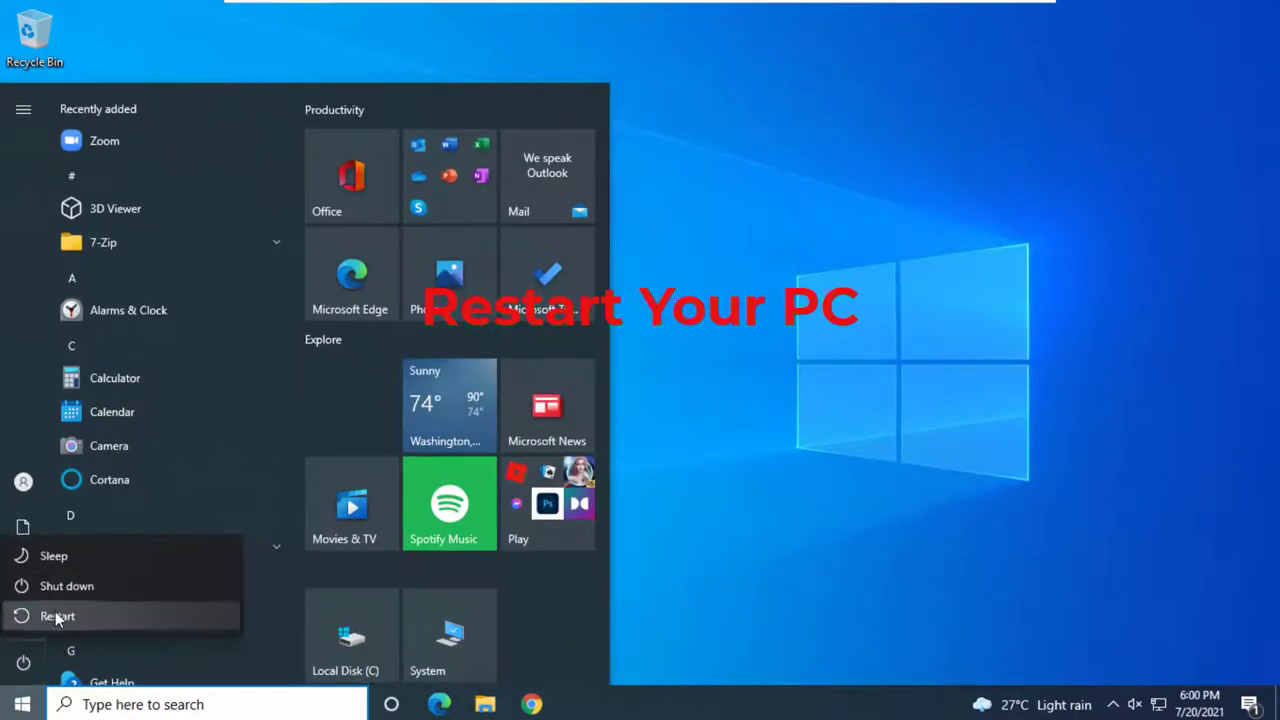
click(96, 614)
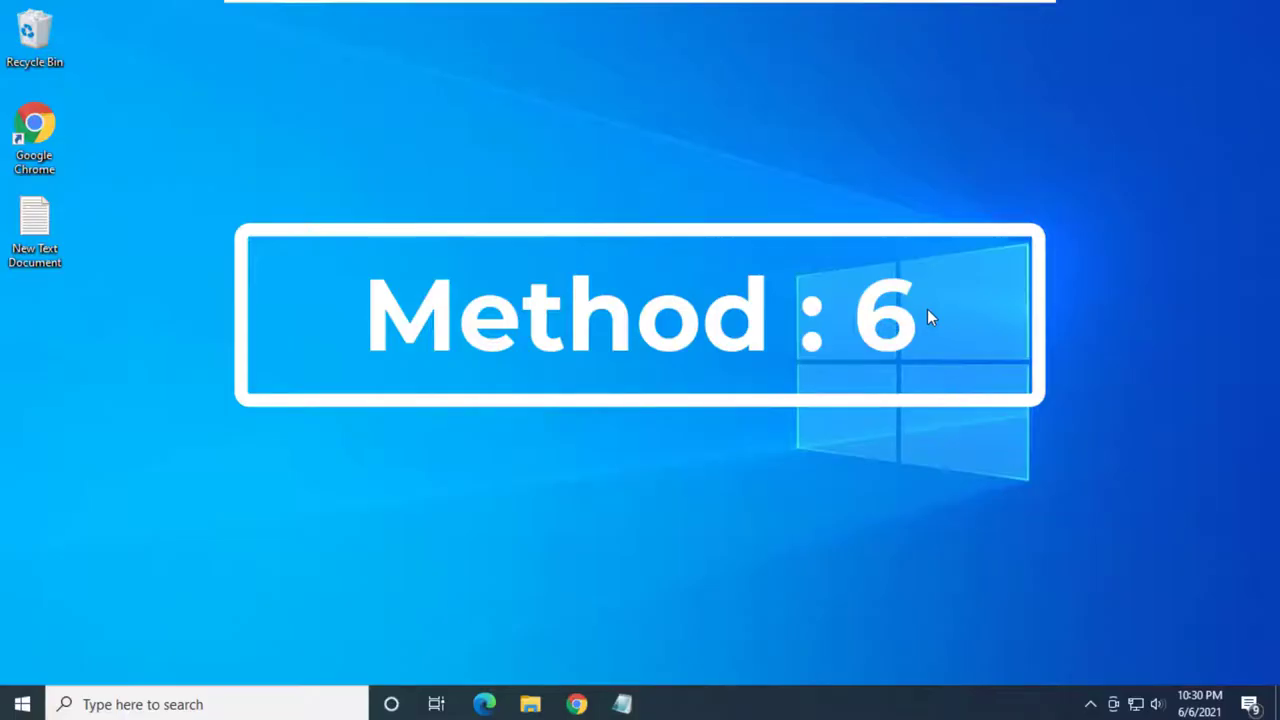
click(624, 704)
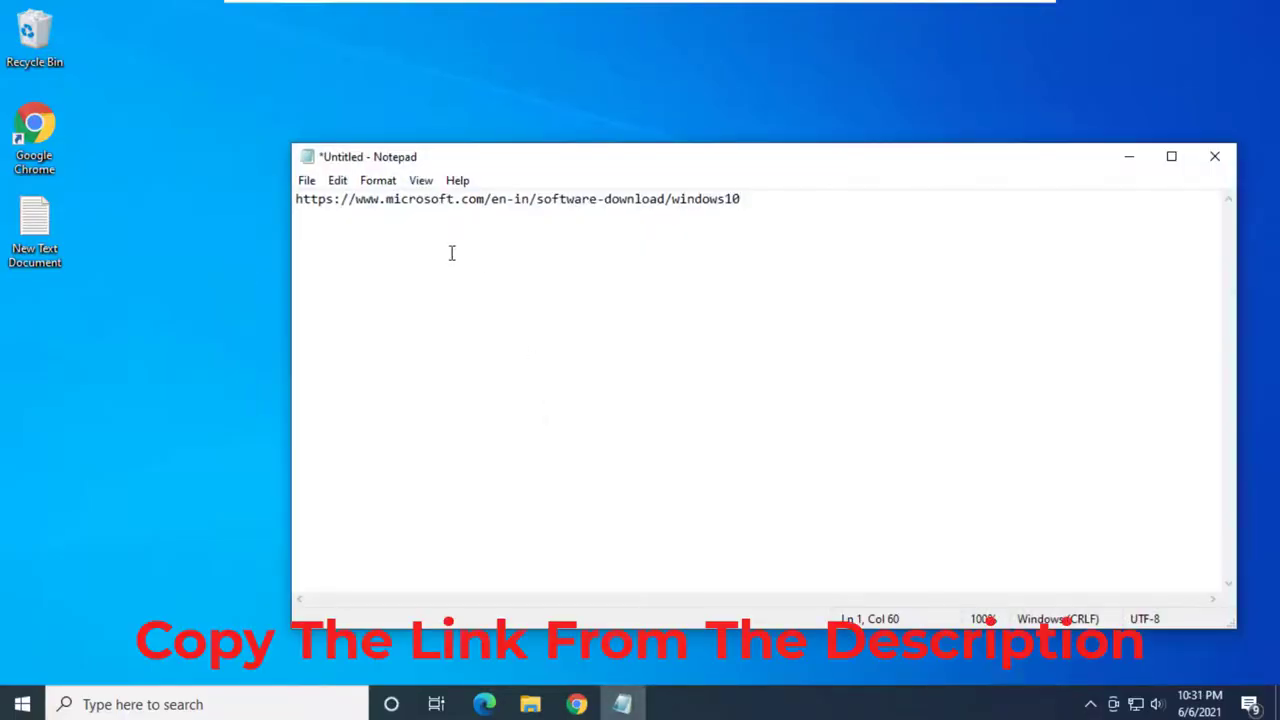
drag(295, 200, 740, 201)
right_click(706, 201)
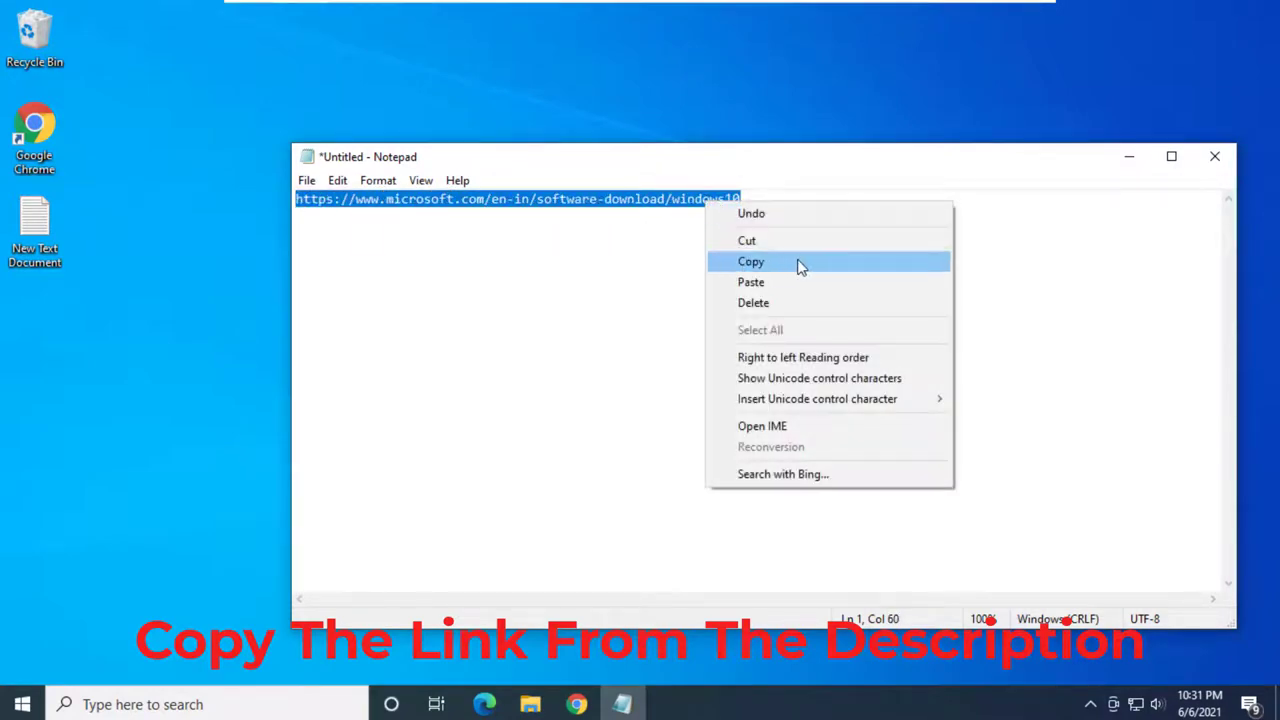
click(831, 260)
click(1129, 157)
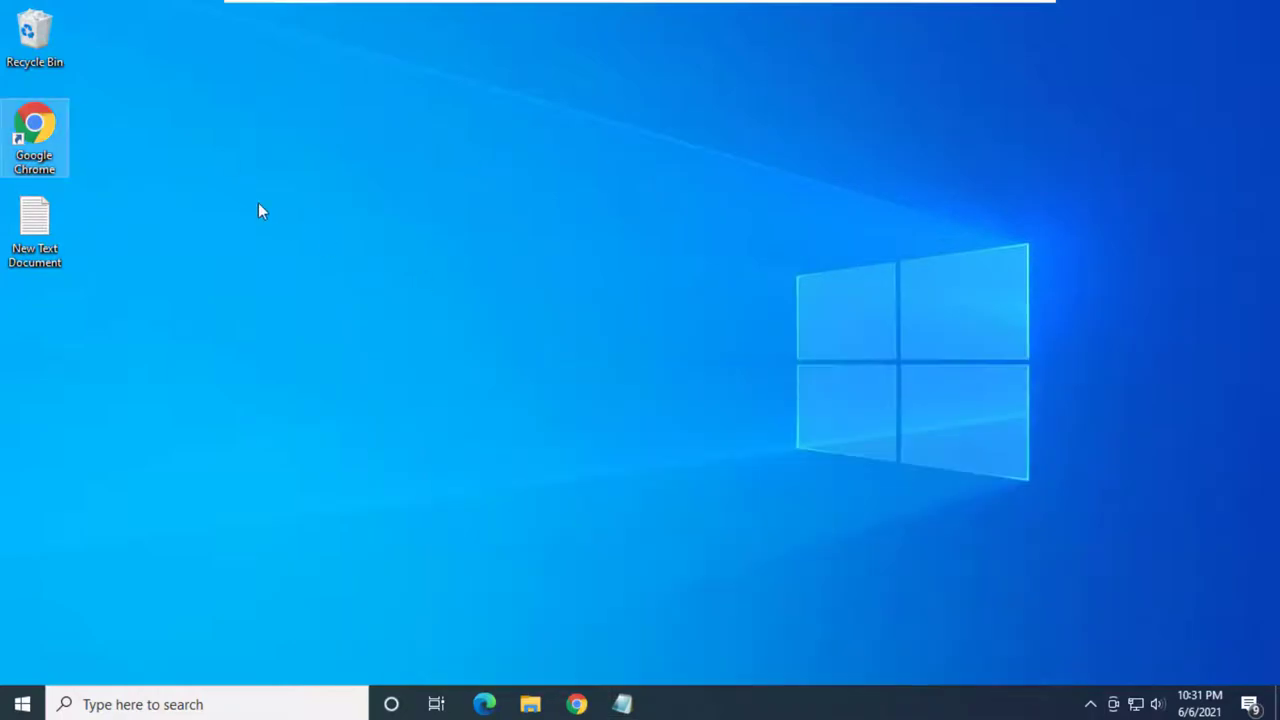
Switch to Google Chrome and load the copied Windows 10 software download link.
double_click(55, 140)
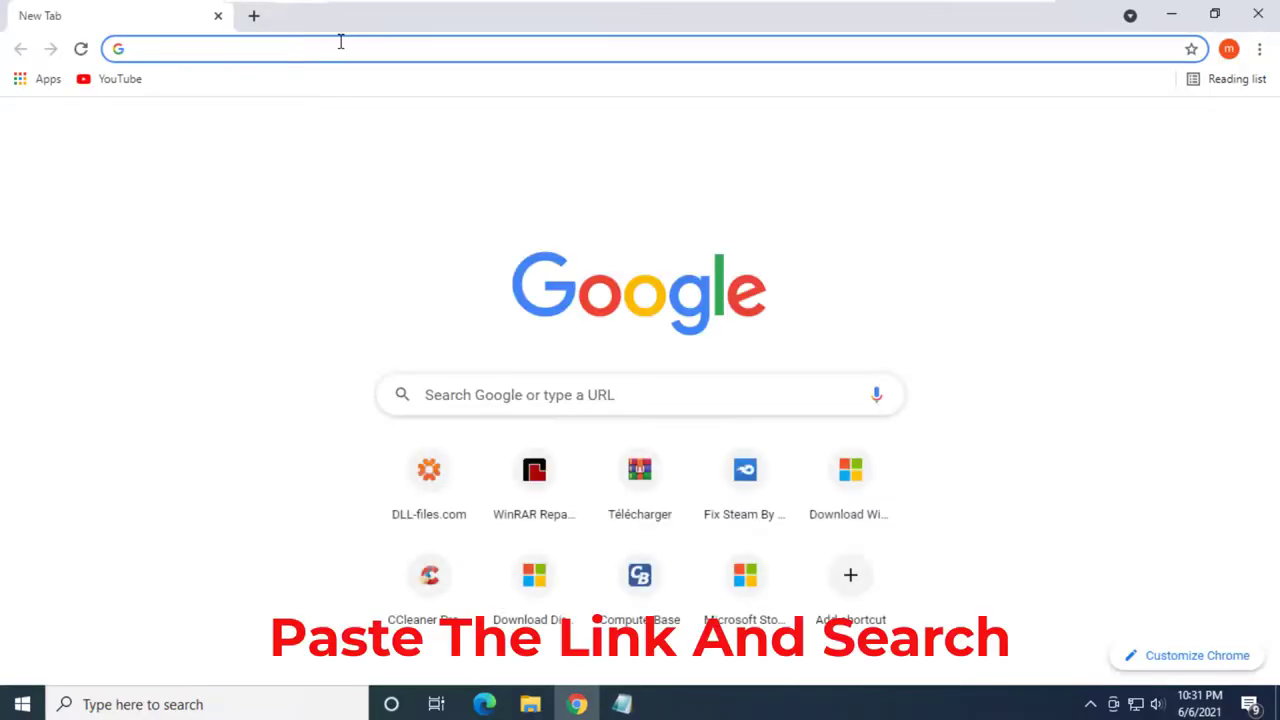
click(342, 46)
right_click(342, 41)
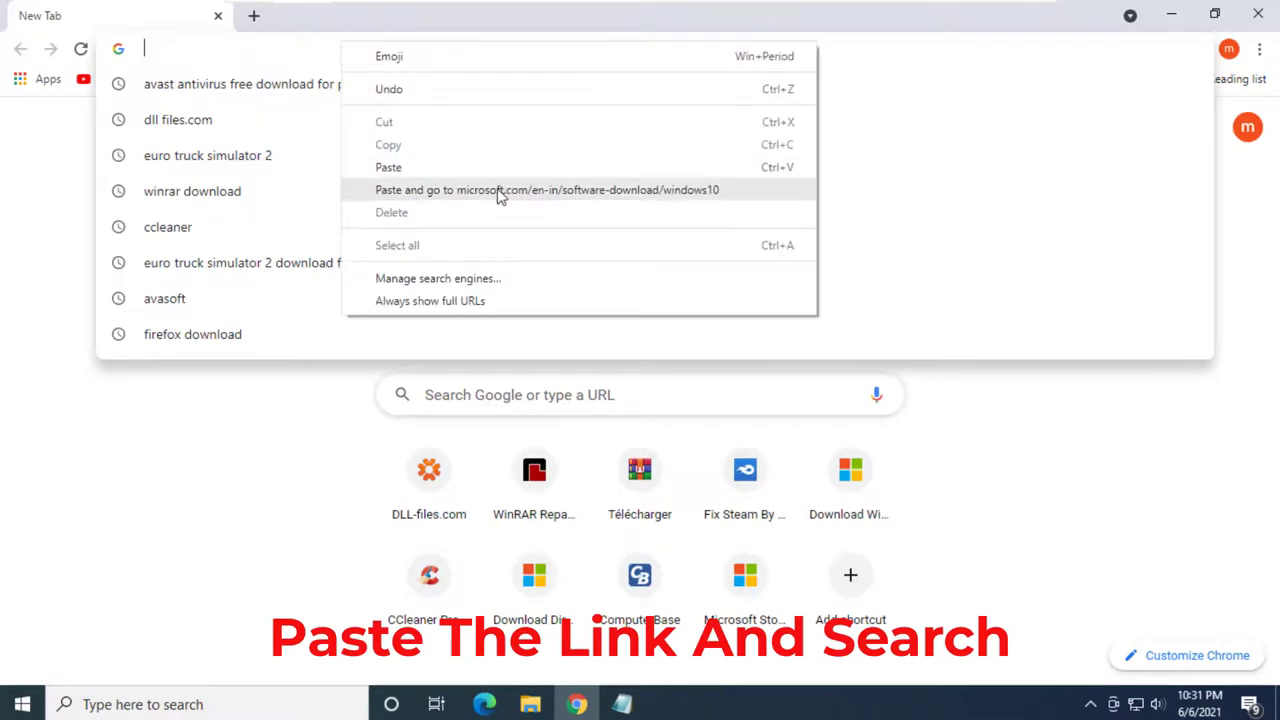
click(557, 197)
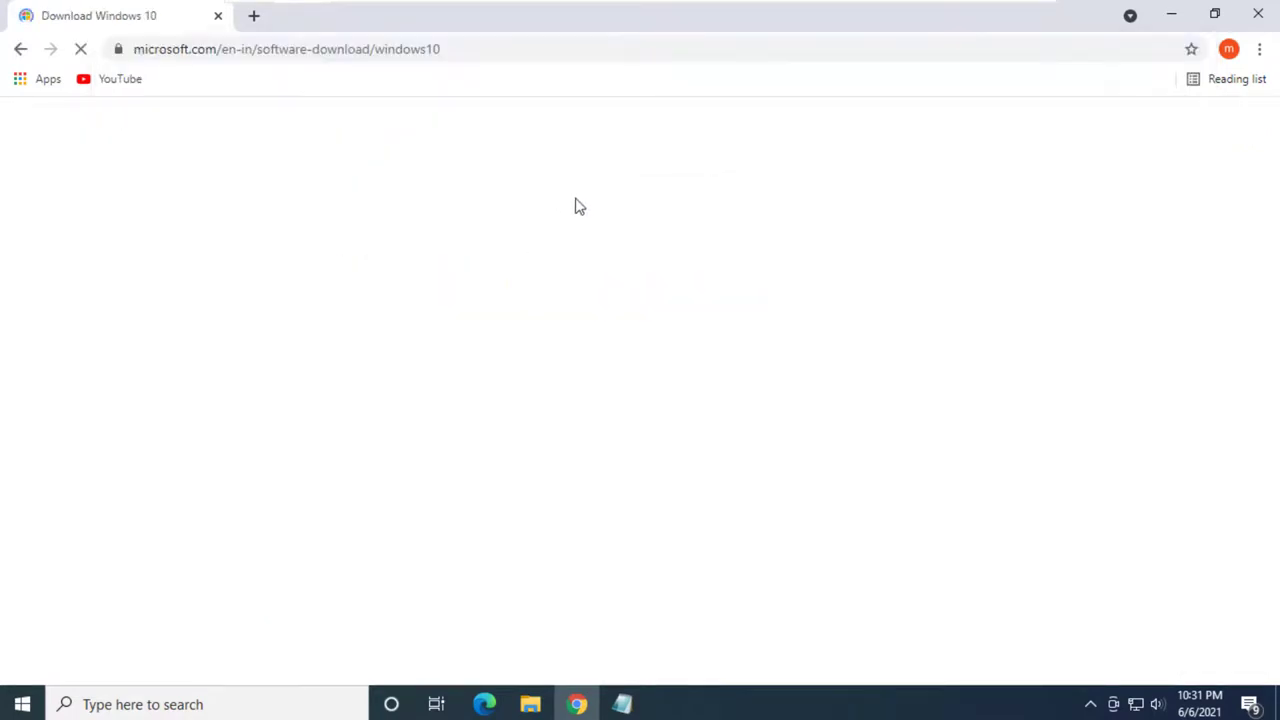
Download the media creation tool from the Create Windows 10 installation media section.
scroll(571, 290, down, 6)
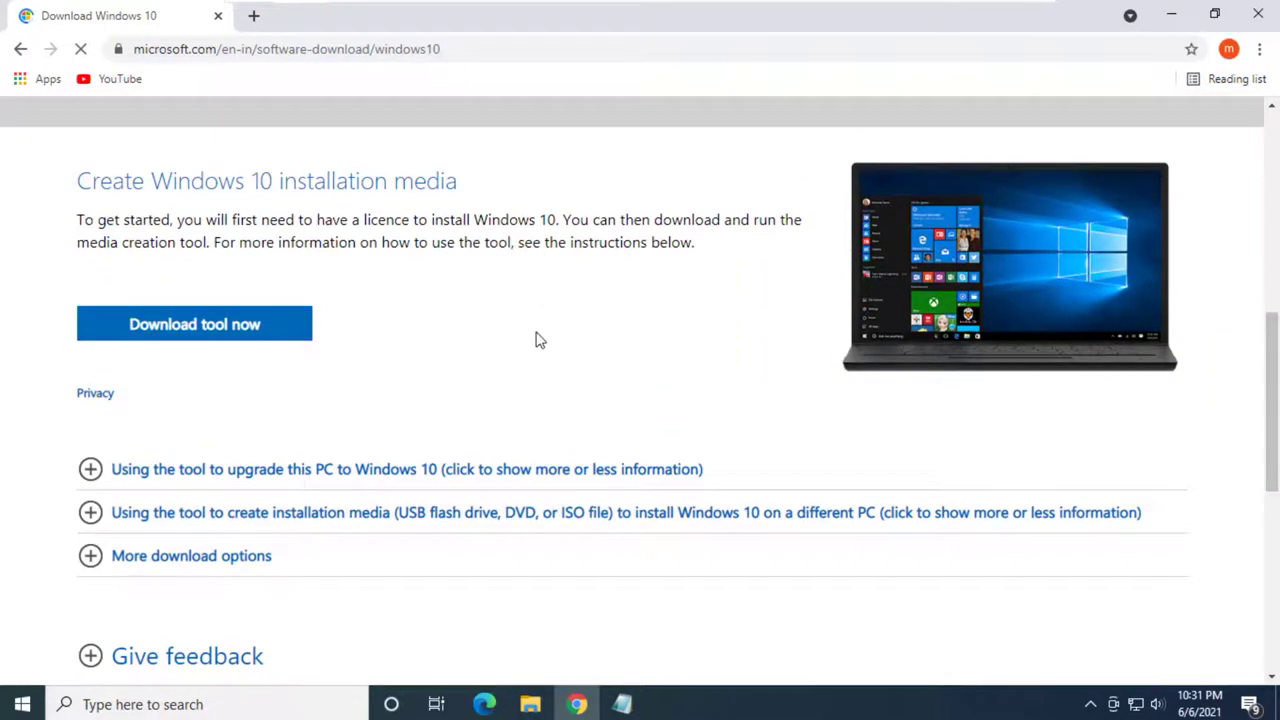
click(182, 332)
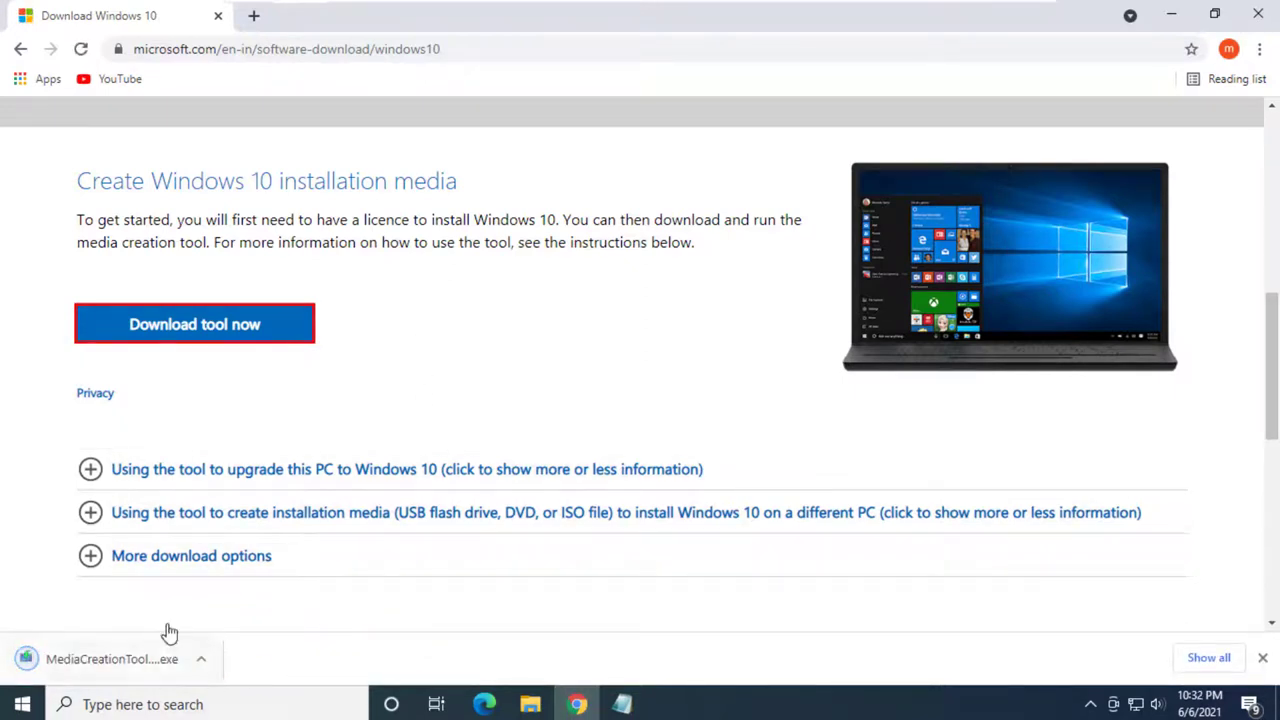
Run the downloaded MediaCreationTool with permission to make changes to the device, and minimize the browser window.
click(158, 672)
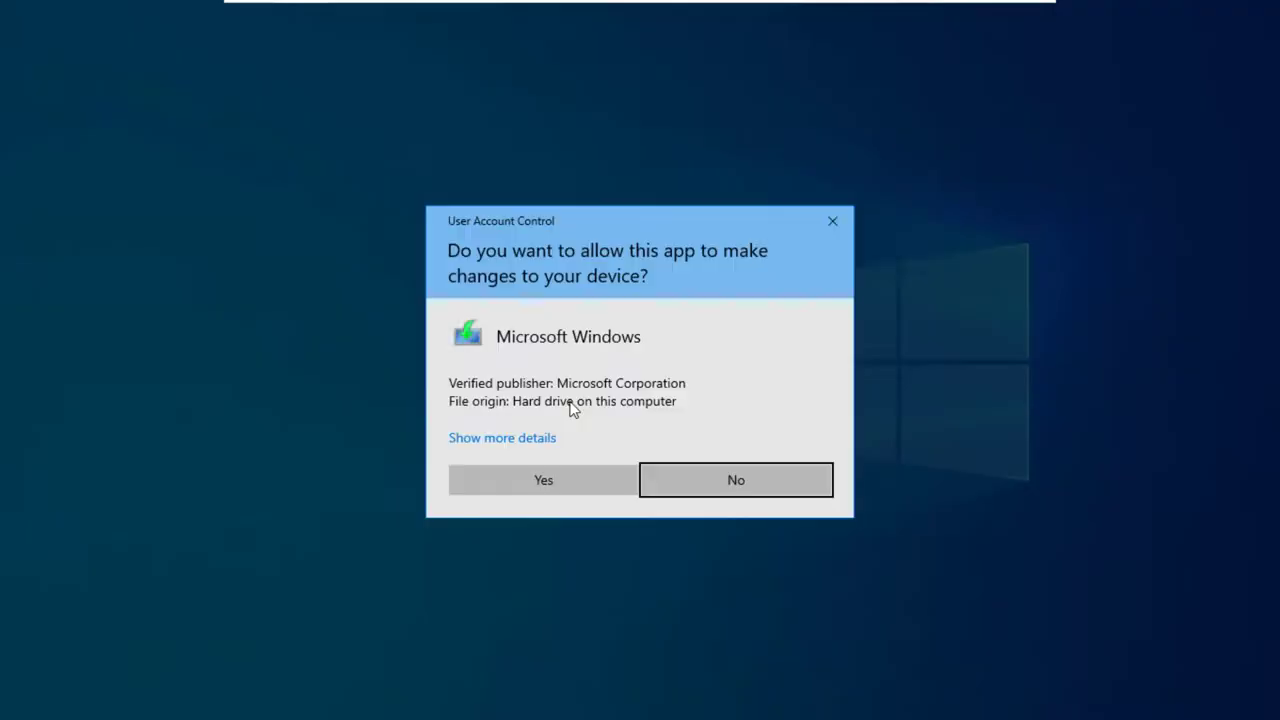
click(588, 481)
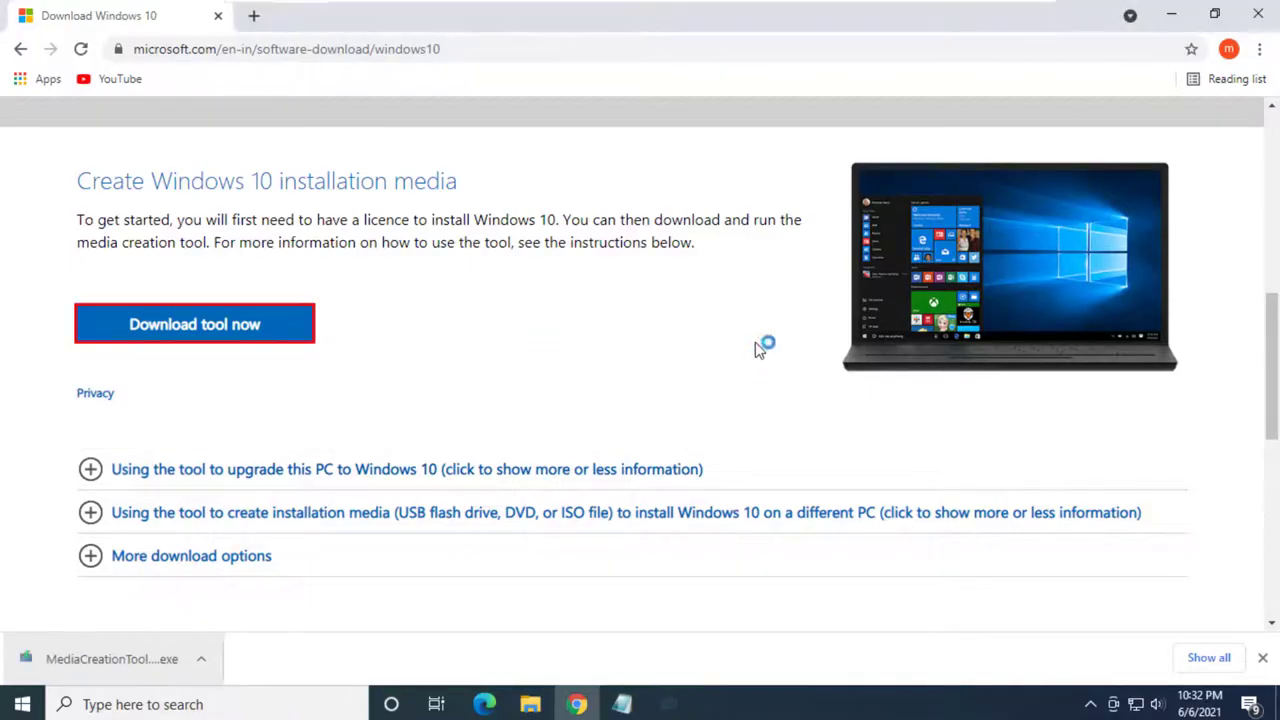
click(1168, 22)
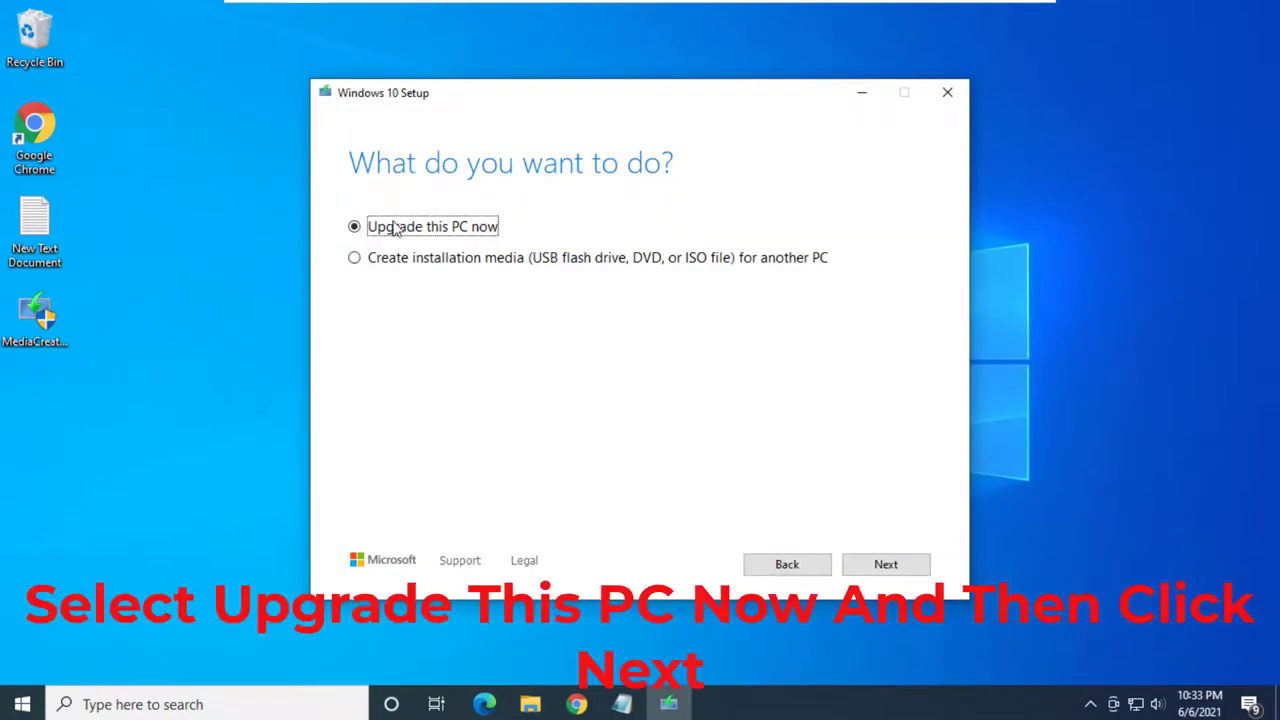
Choose to upgrade this PC now, accept the license terms, and install Windows 10 Pro keeping personal files and apps.
click(910, 569)
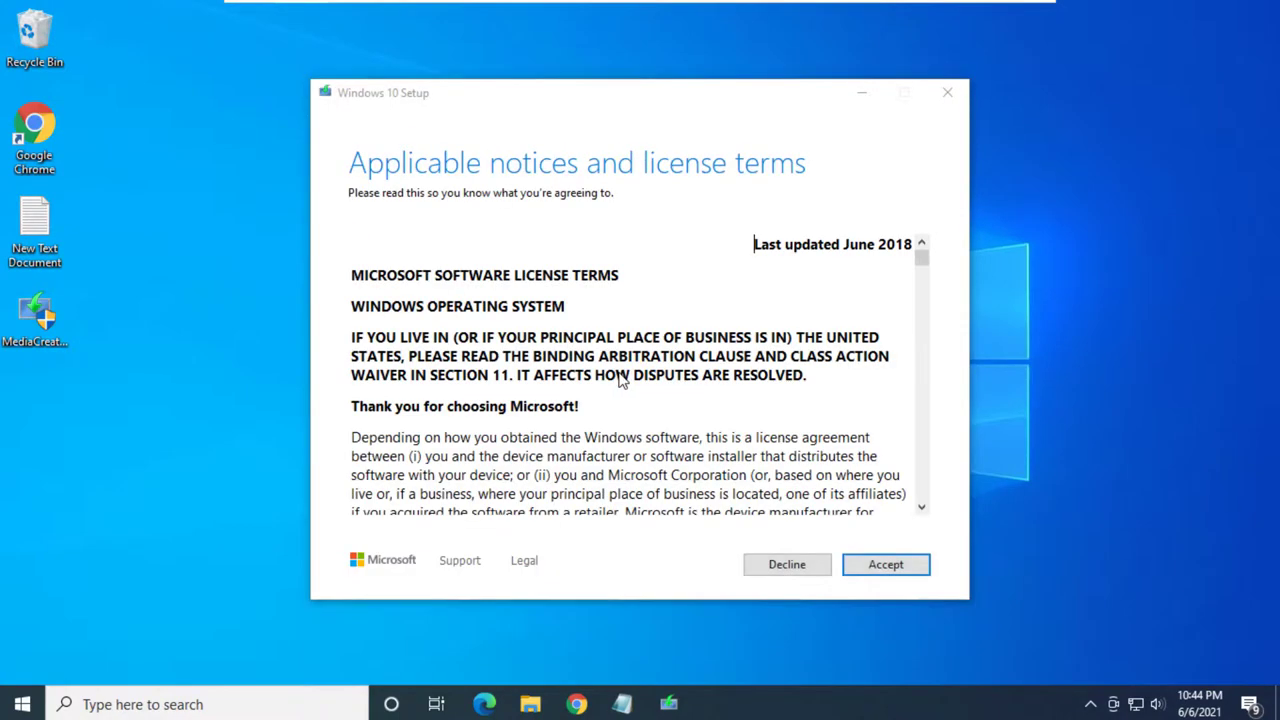
click(874, 566)
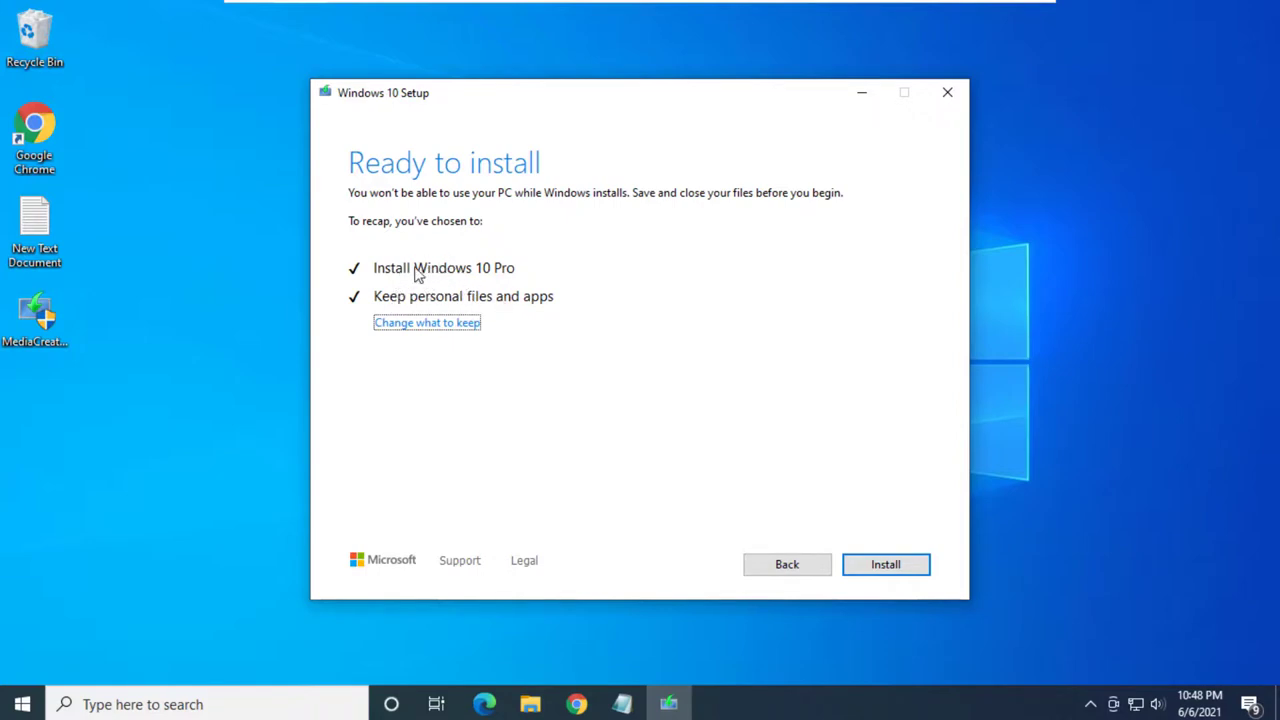
click(880, 568)
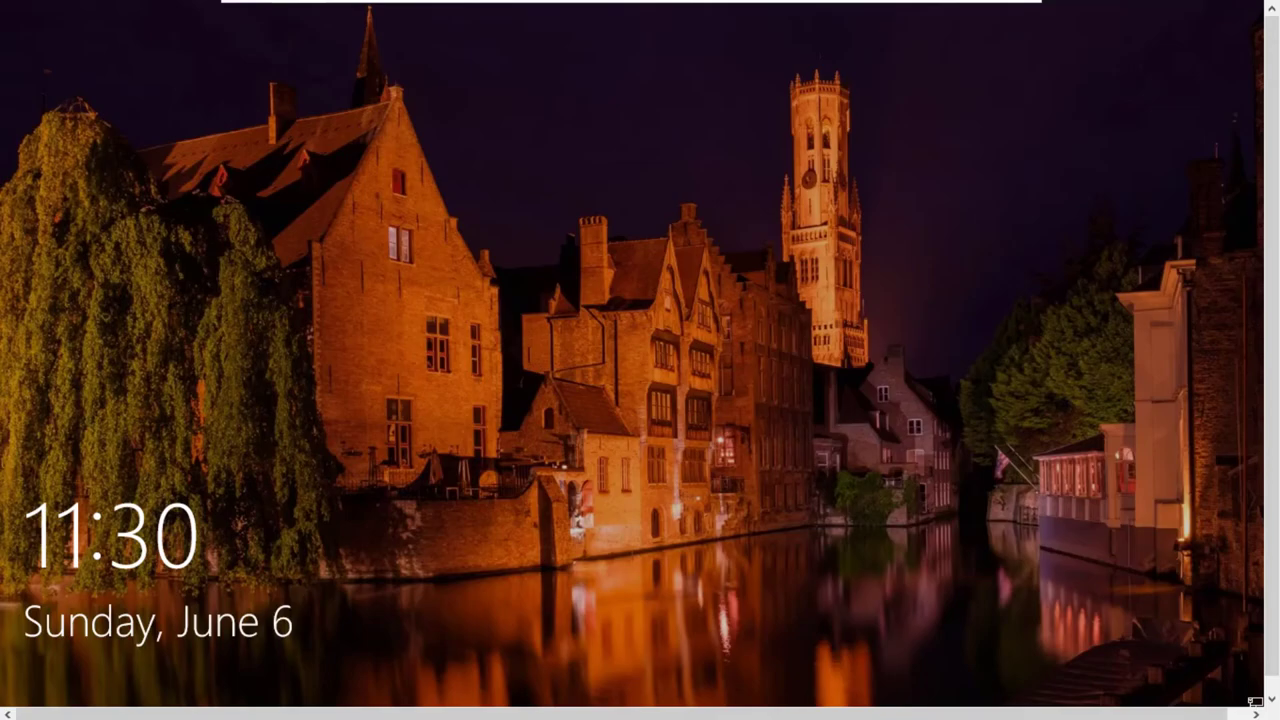
Sign in to Windows from the lock screen with the Admin account's password.
click(720, 634)
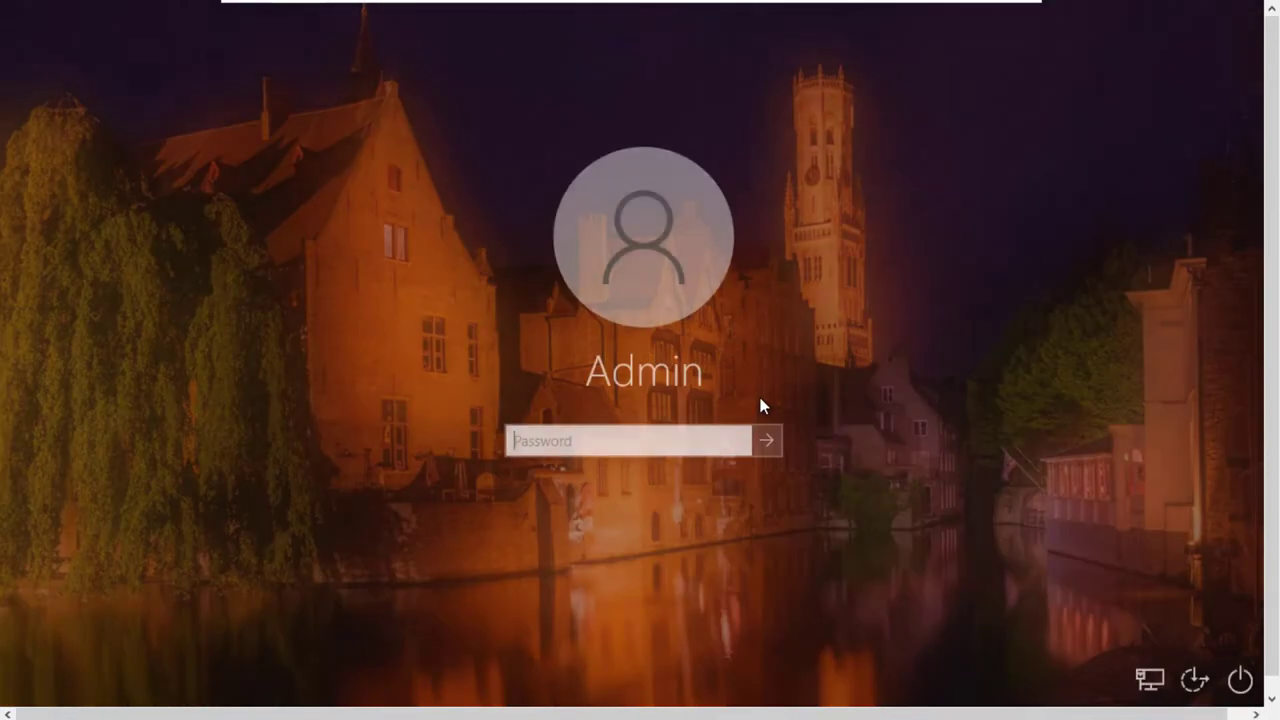
text(••••••••)
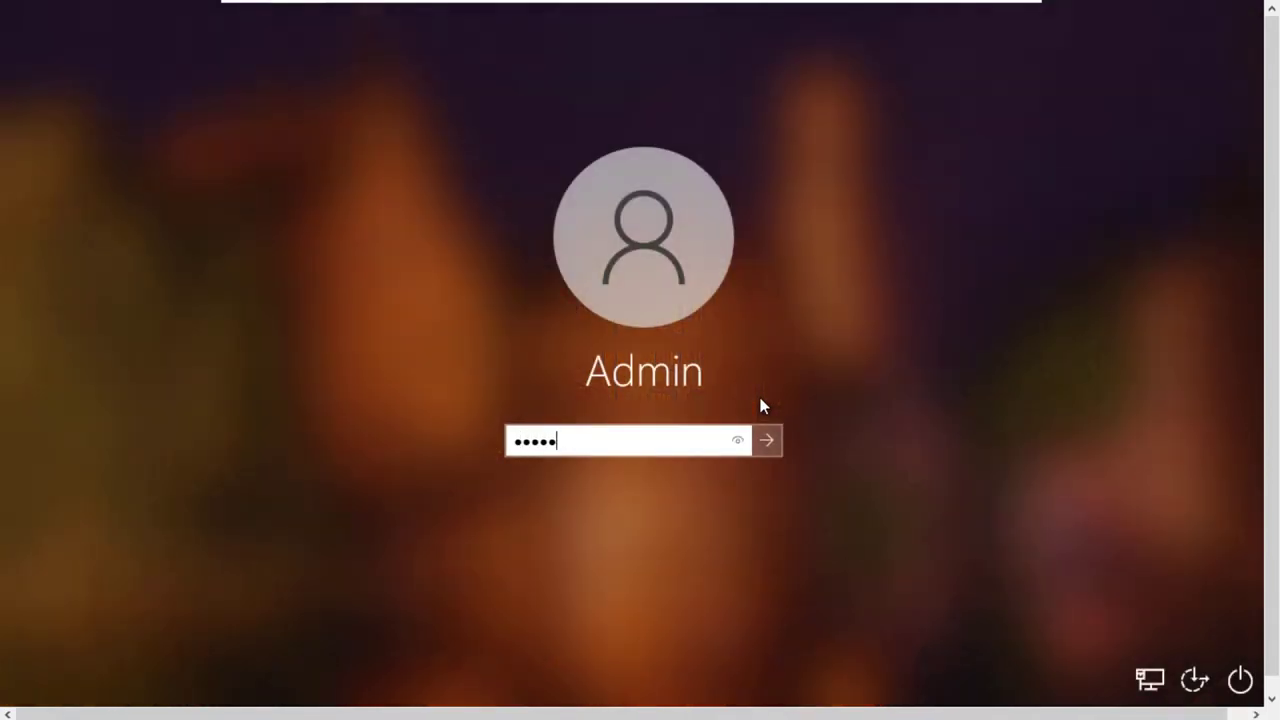
key(Return)
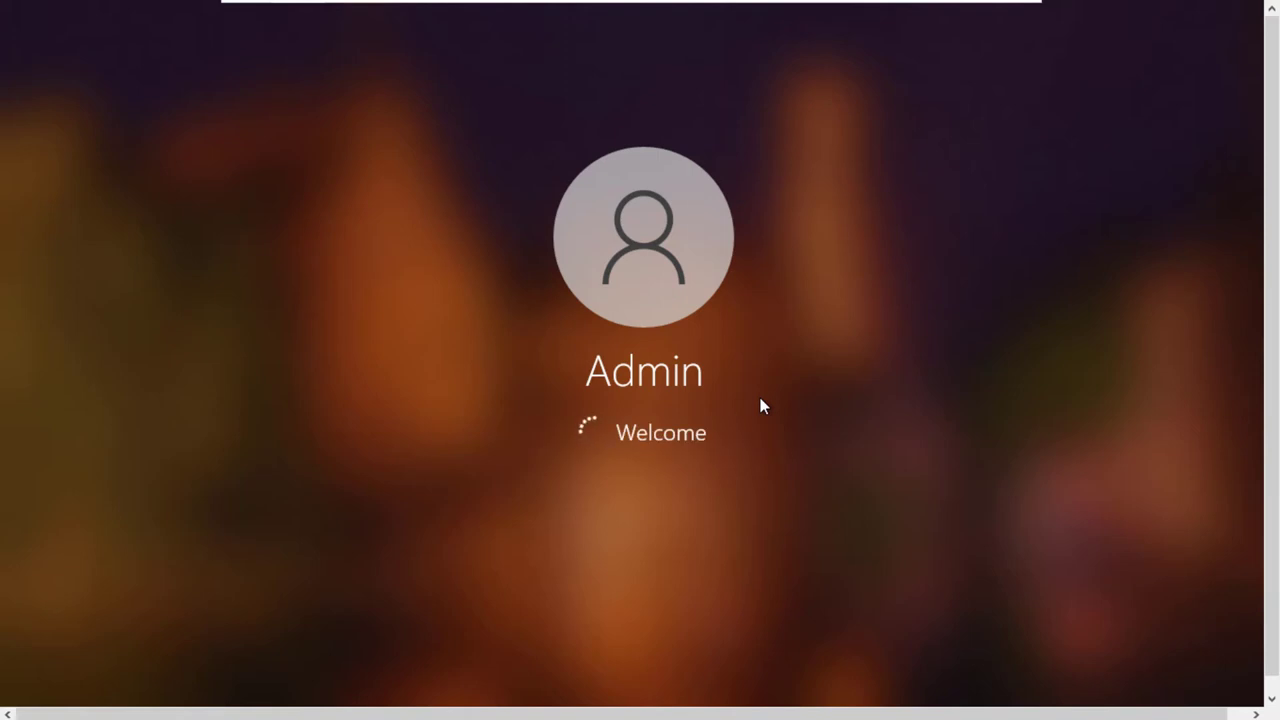